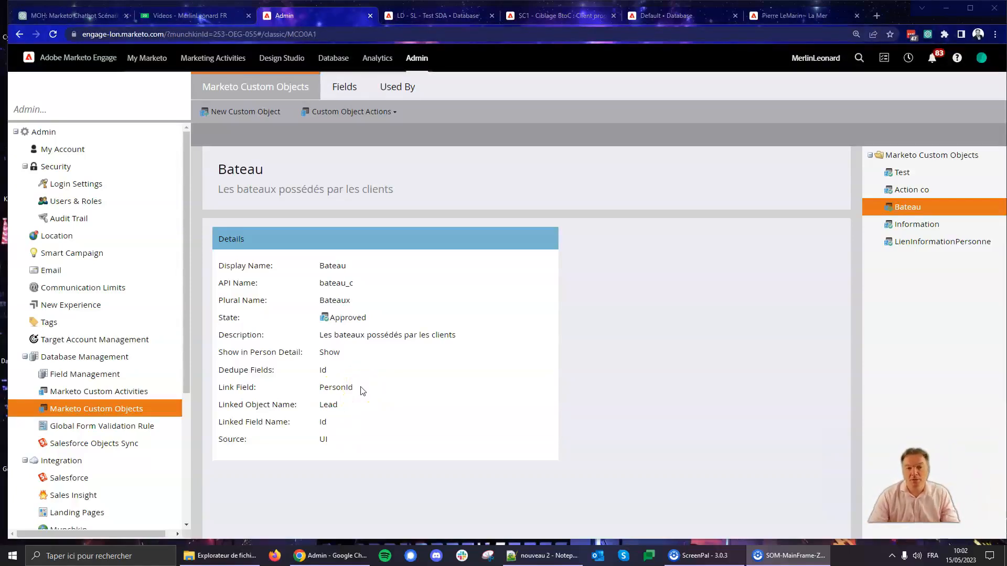
- Examine the field list of the Bateau custom object and return to its details
left_click(242, 388)
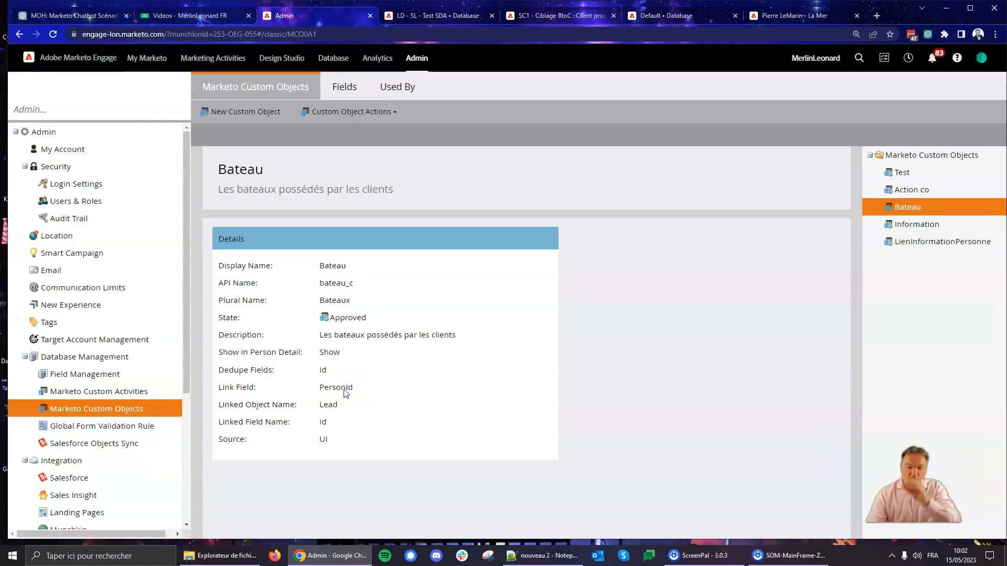
left_click(350, 88)
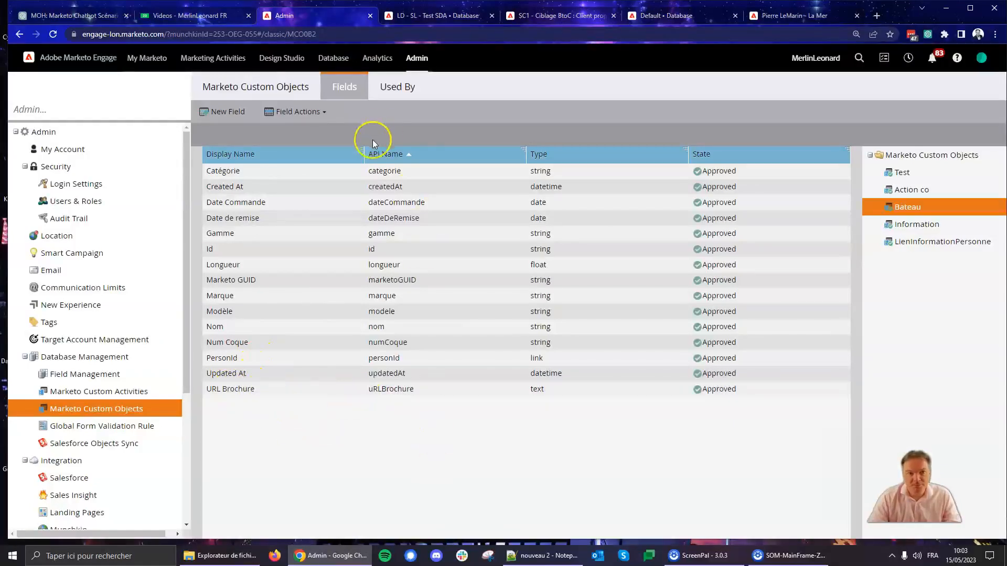
left_click(251, 88)
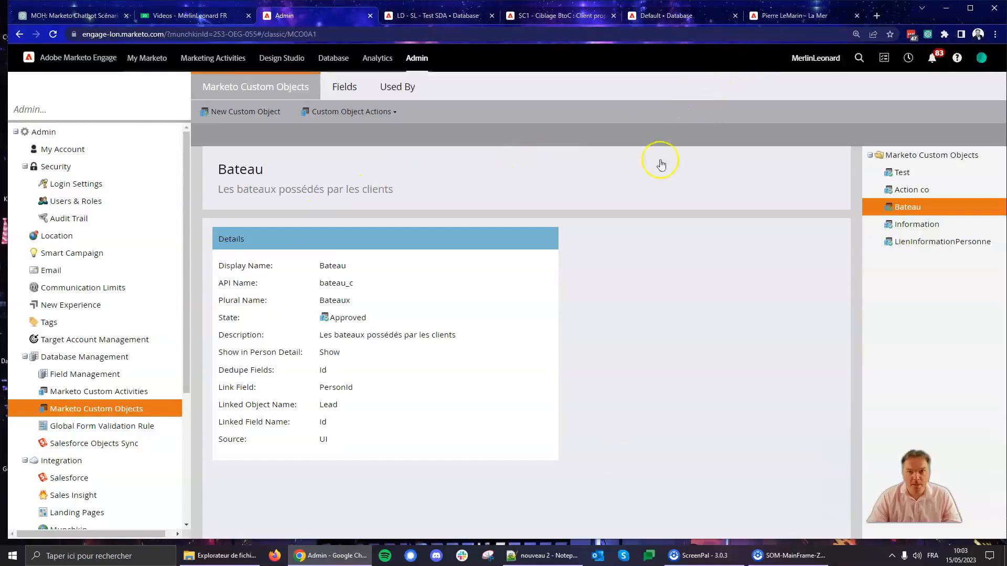
- Open boats.xlsx from the recent files to examine its boat data, and close it along with the file browser
left_click(232, 557)
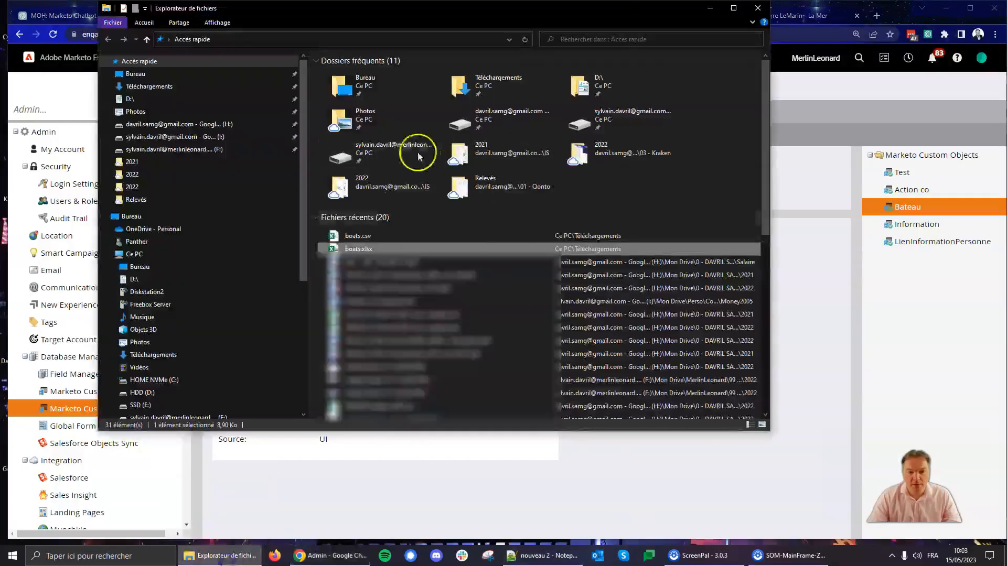
double_click(364, 247)
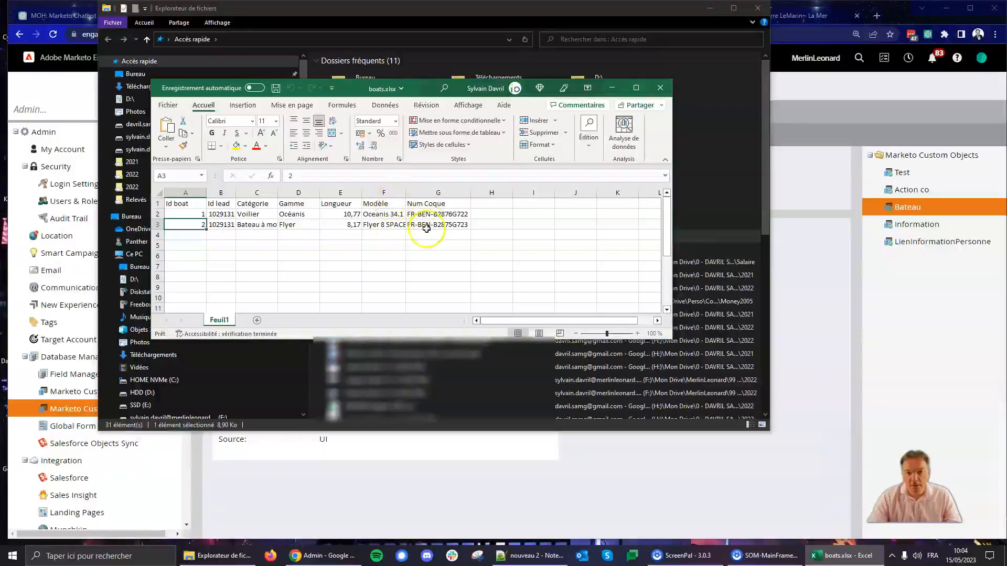
left_click(660, 88)
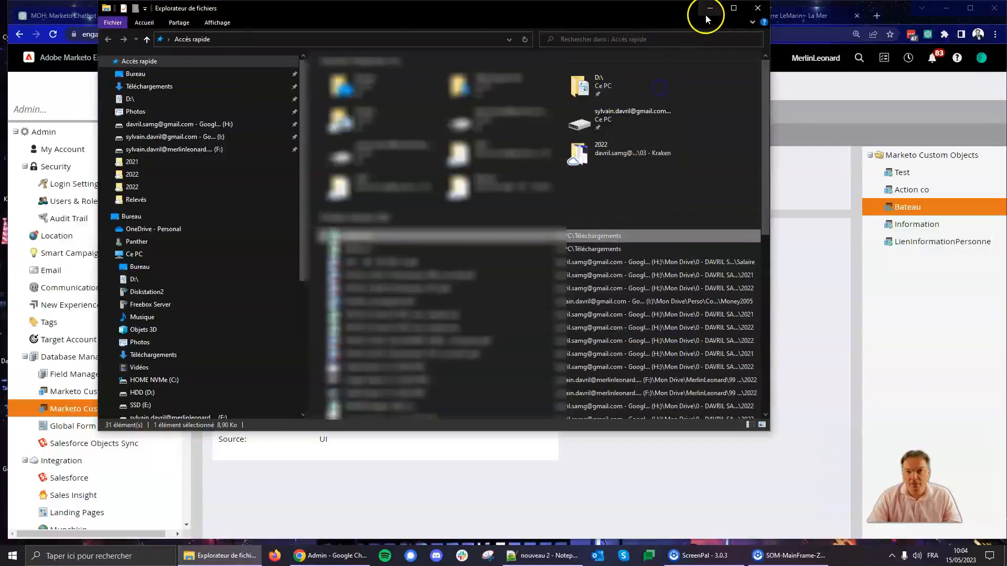
left_click(706, 14)
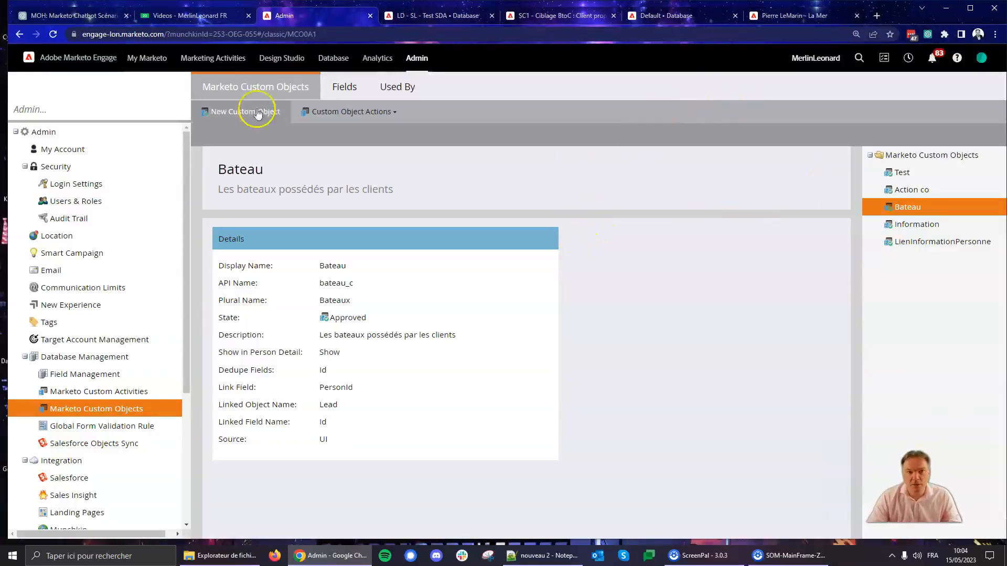
- Start a custom object data import from the Default database and choose boats.csv as the source file
left_click(564, 17)
left_click(656, 16)
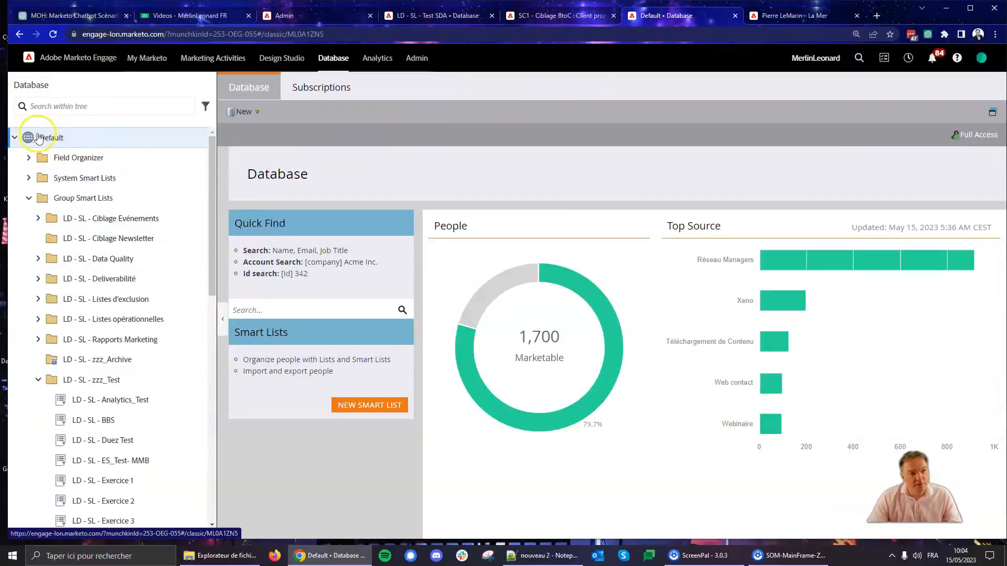
left_click(15, 139)
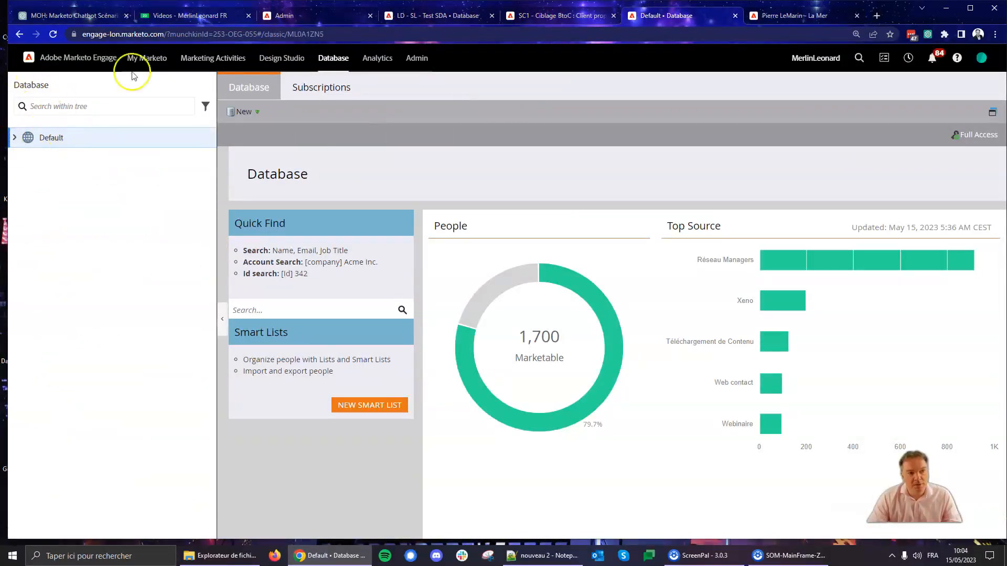
left_click(242, 112)
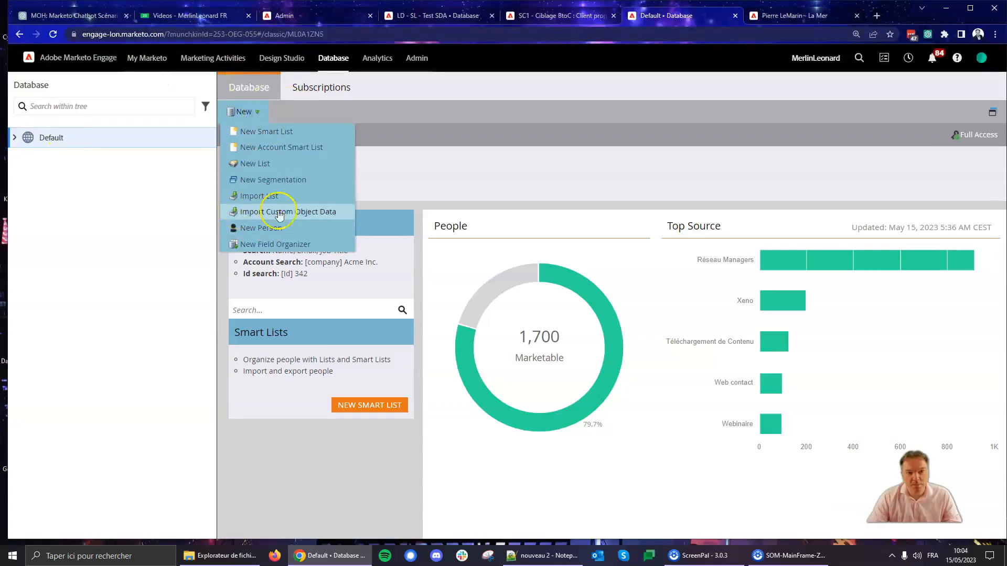
left_click(306, 211)
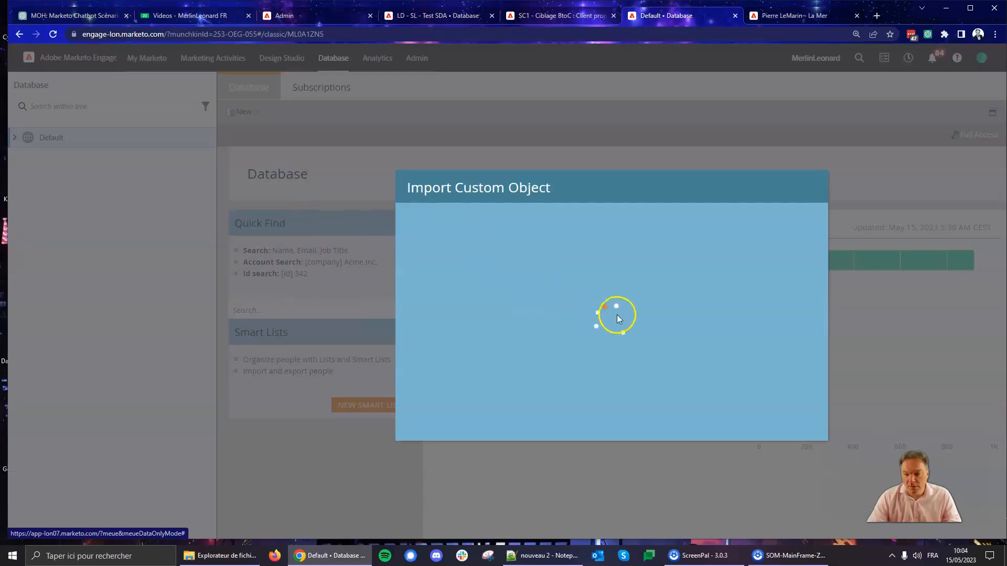
left_click(700, 272)
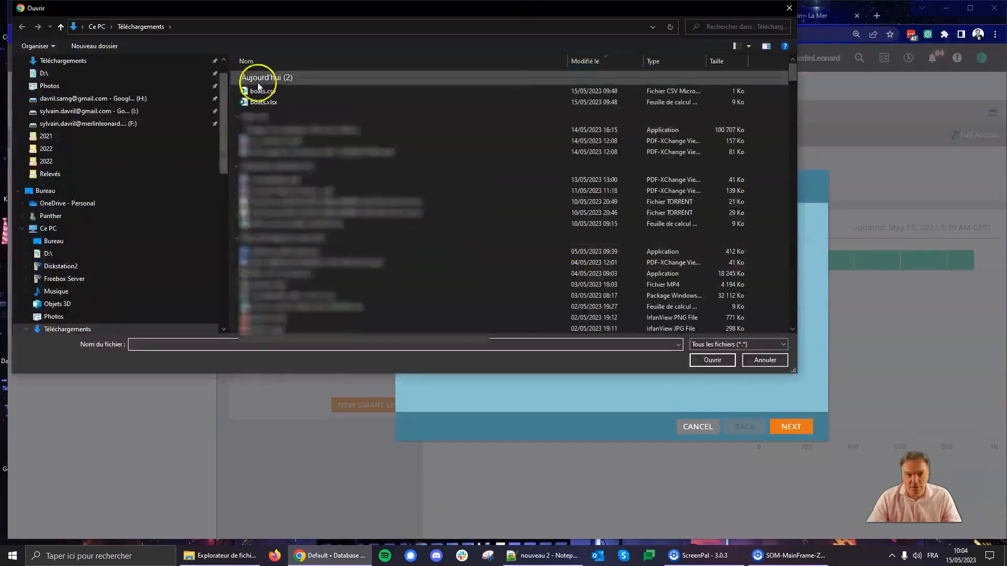
double_click(257, 86)
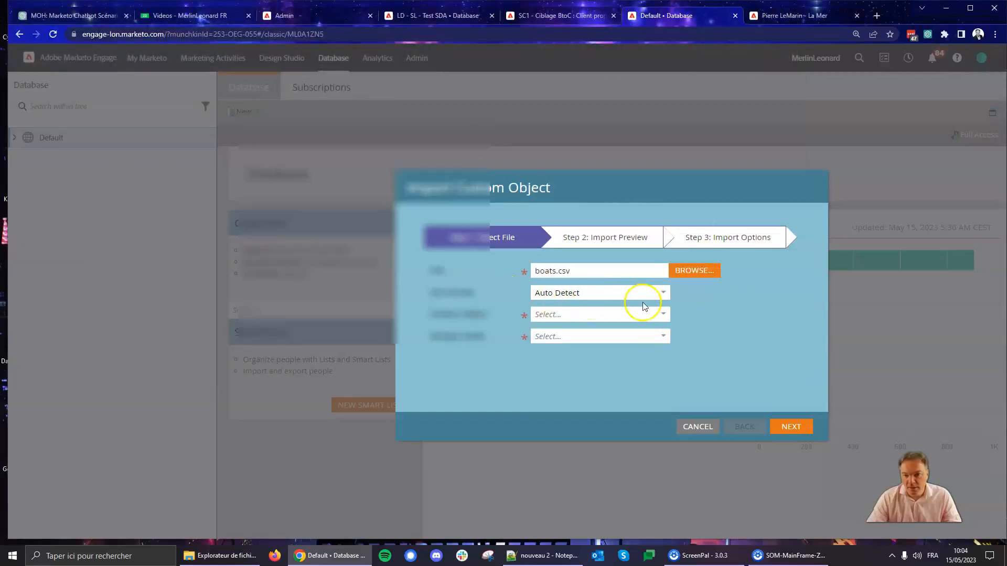
- Set the import's custom object to Bateau and its dedupe mode to Id, and continue to the import preview
left_click(666, 317)
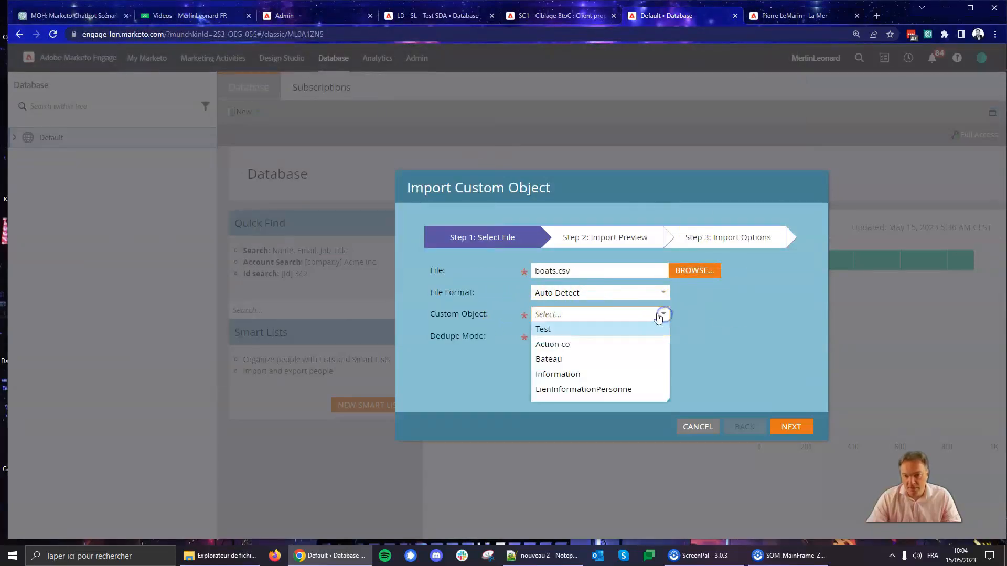
left_click(549, 359)
left_click(664, 337)
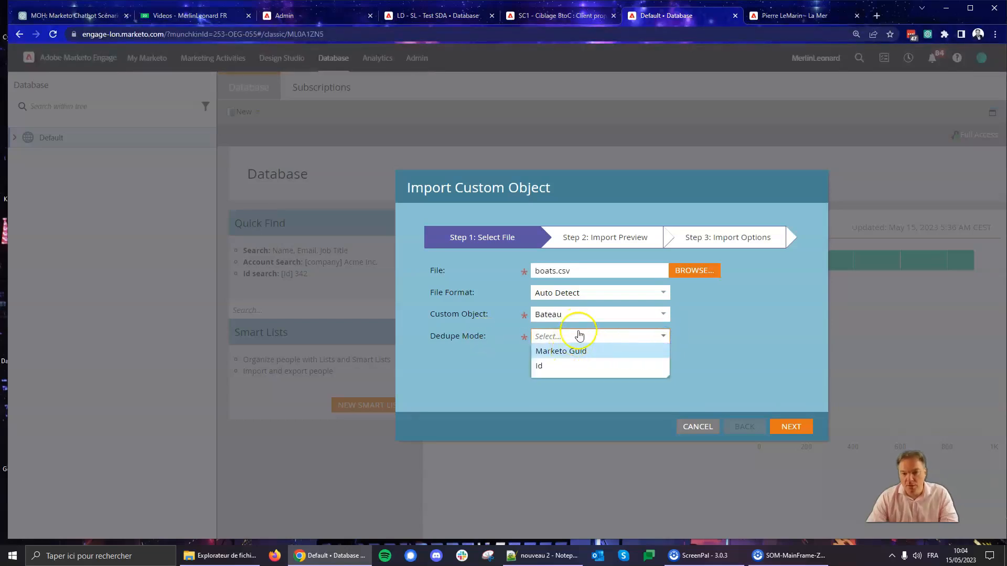
left_click(552, 370)
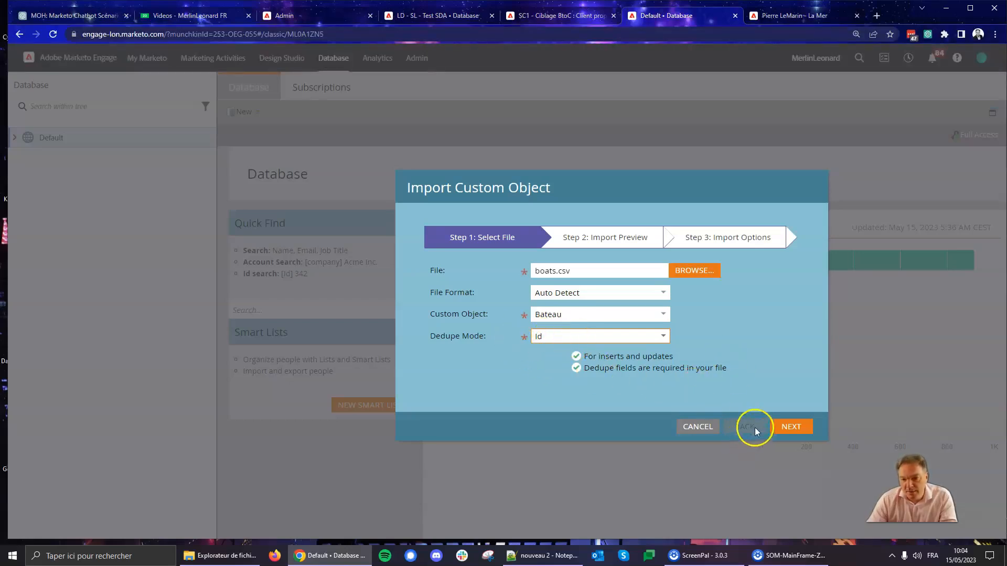
left_click(791, 426)
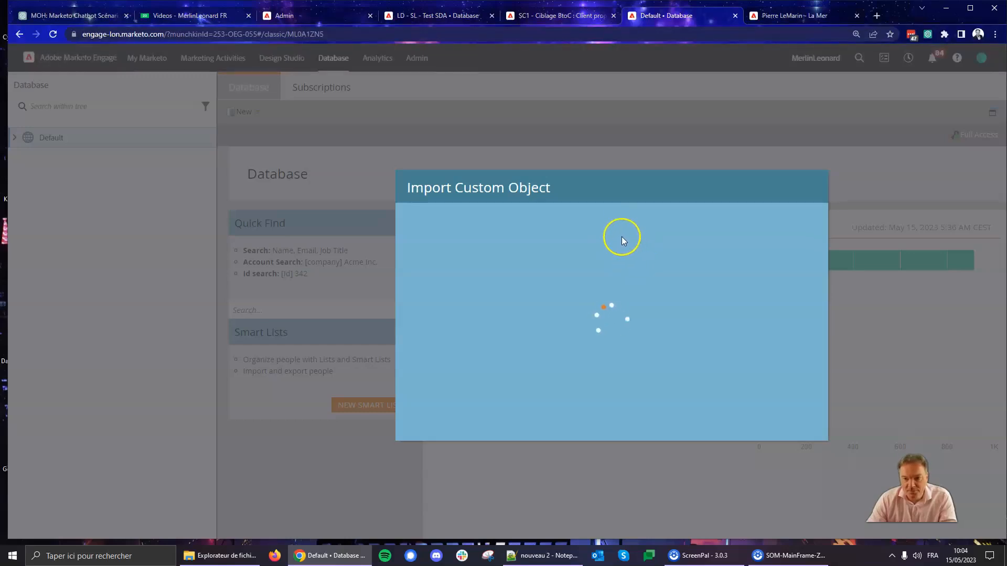
- Review how the file's columns map to Marketo fields, continuing through to the import options, and cancel the import
left_click(585, 287)
scroll(554, 397, "down", 2)
left_click(551, 429)
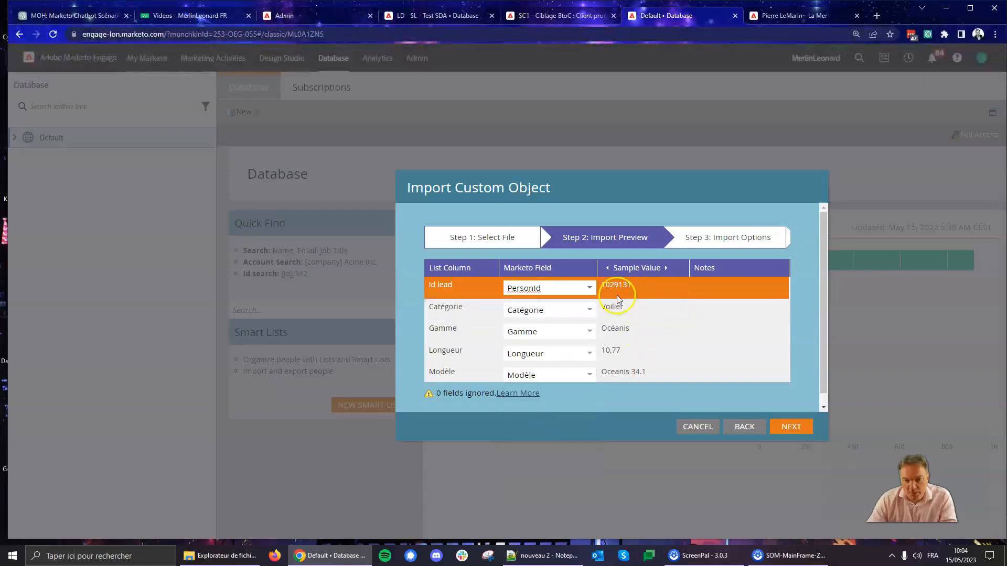
left_click(652, 313)
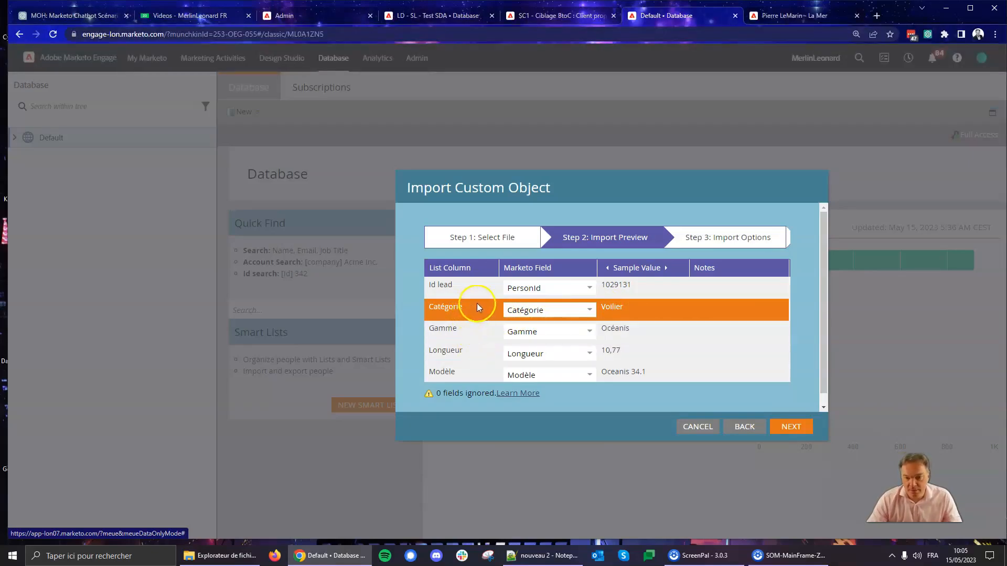
scroll(475, 304, "down", 2)
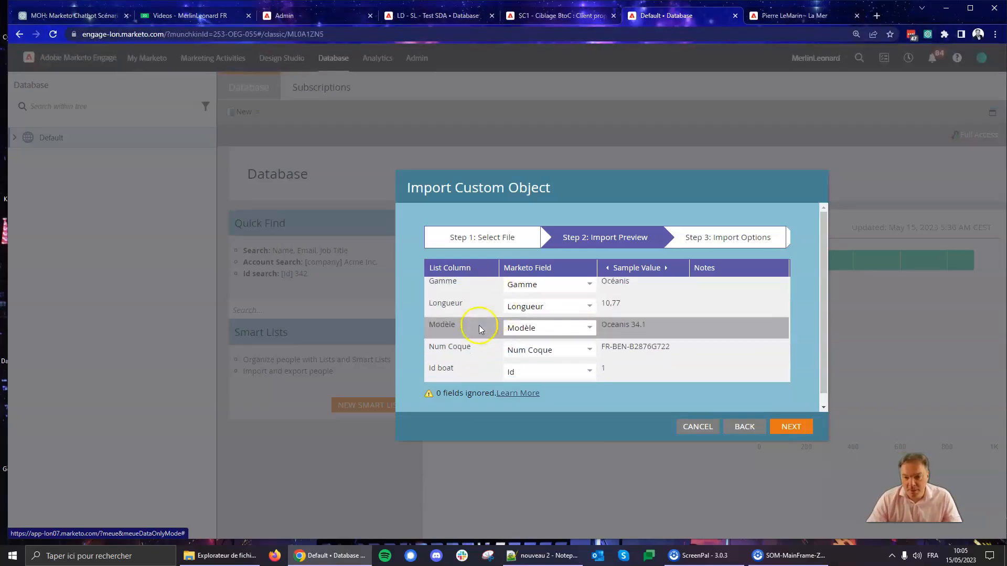
left_click(791, 426)
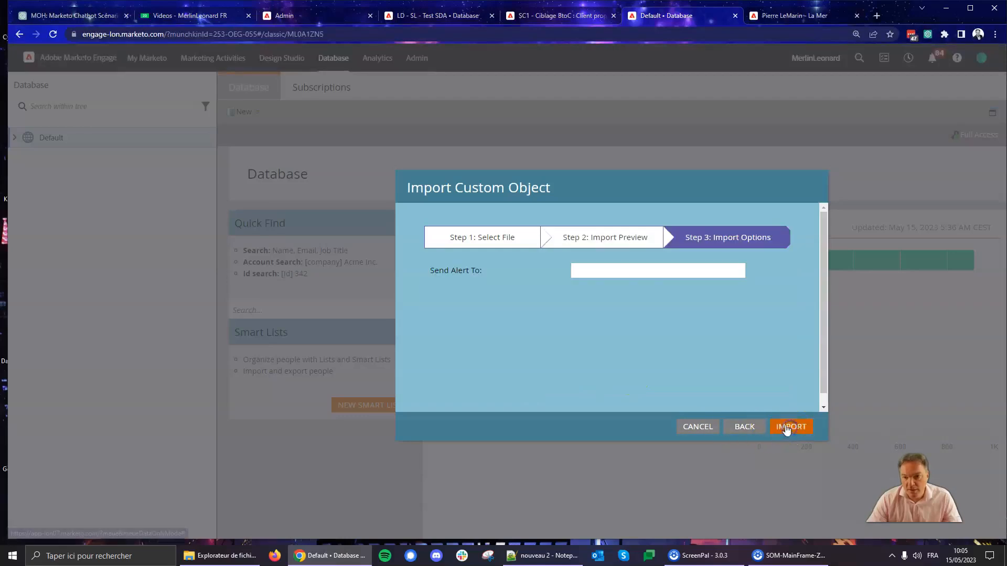
left_click(698, 424)
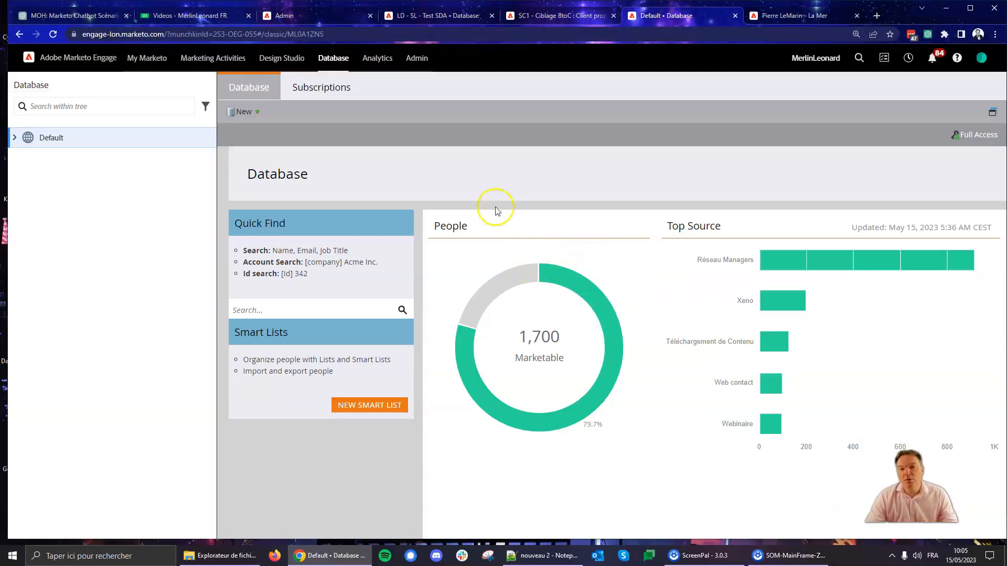
- Examine the Bateau custom object records attached to the open person's record
left_click(787, 17)
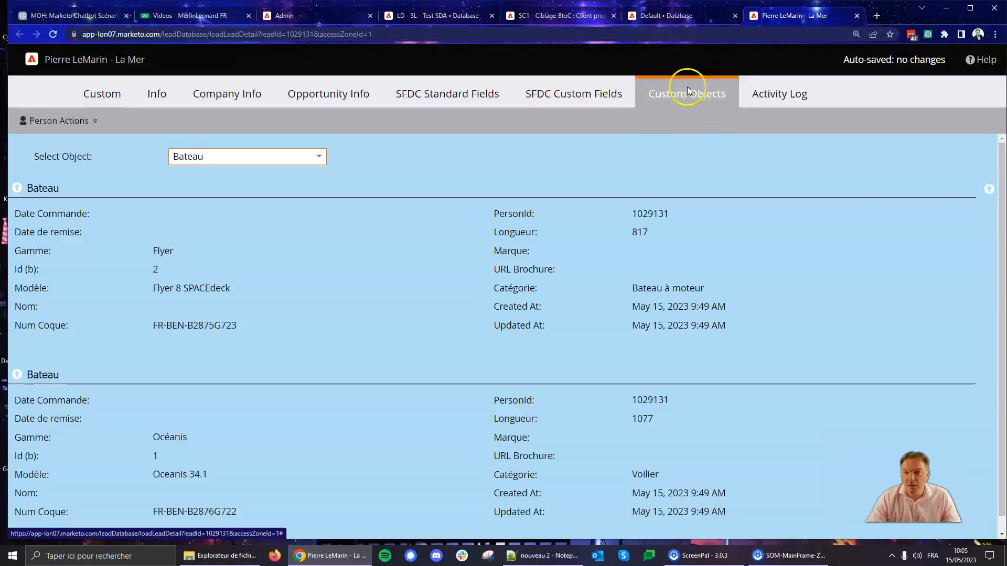
left_click(297, 159)
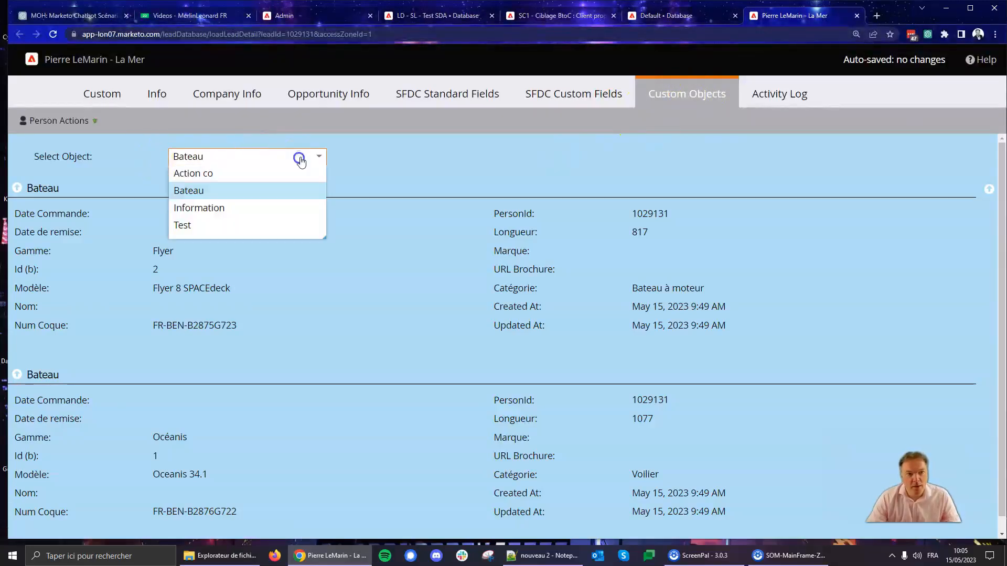
left_click(200, 191)
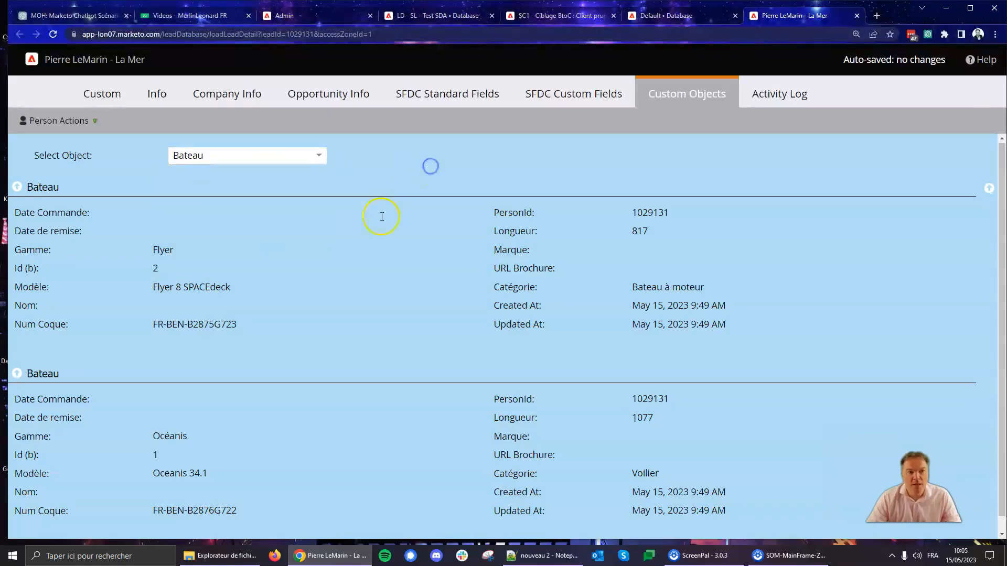
scroll(382, 215, "down", 1)
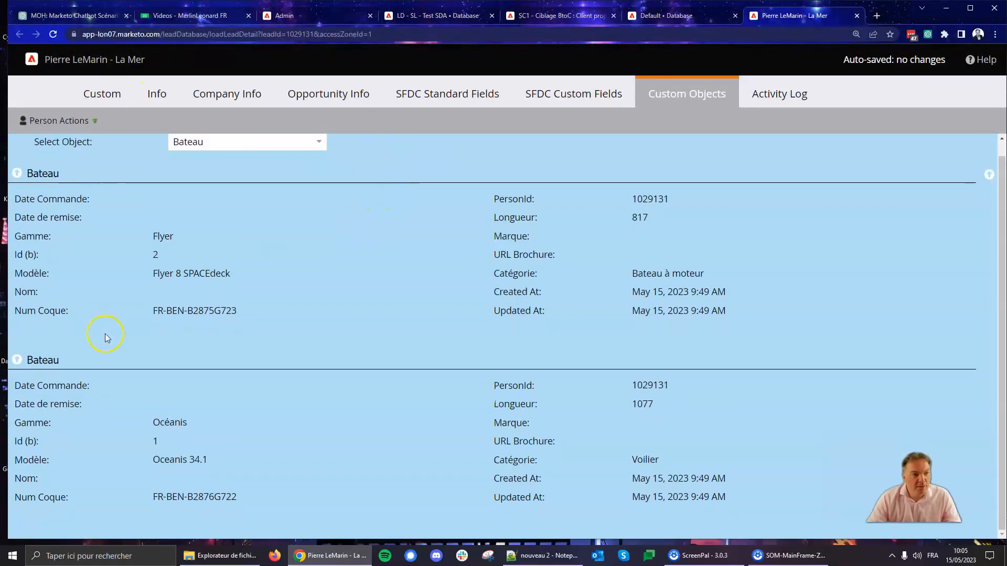
scroll(107, 320, "up", 1)
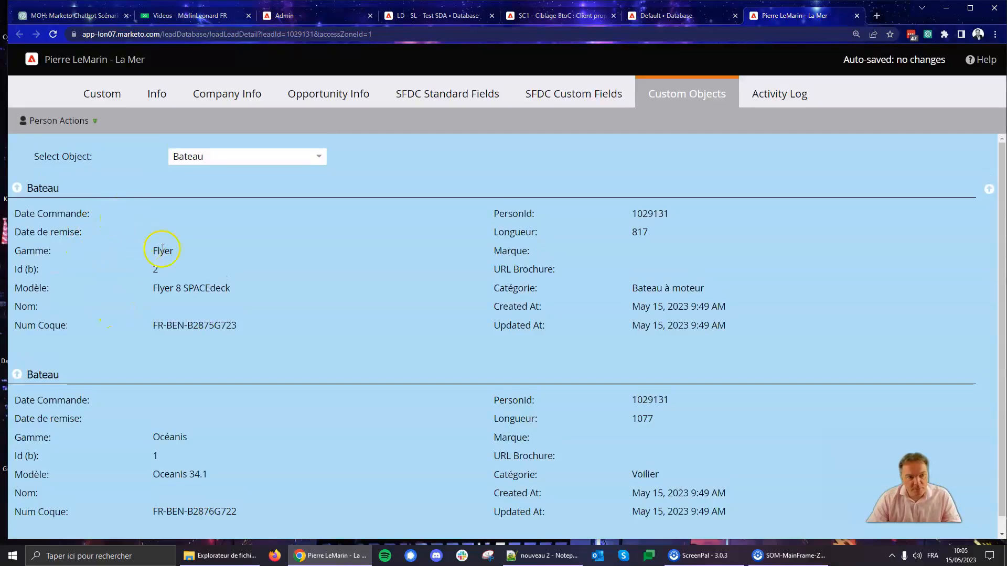
scroll(193, 443, "down", 1)
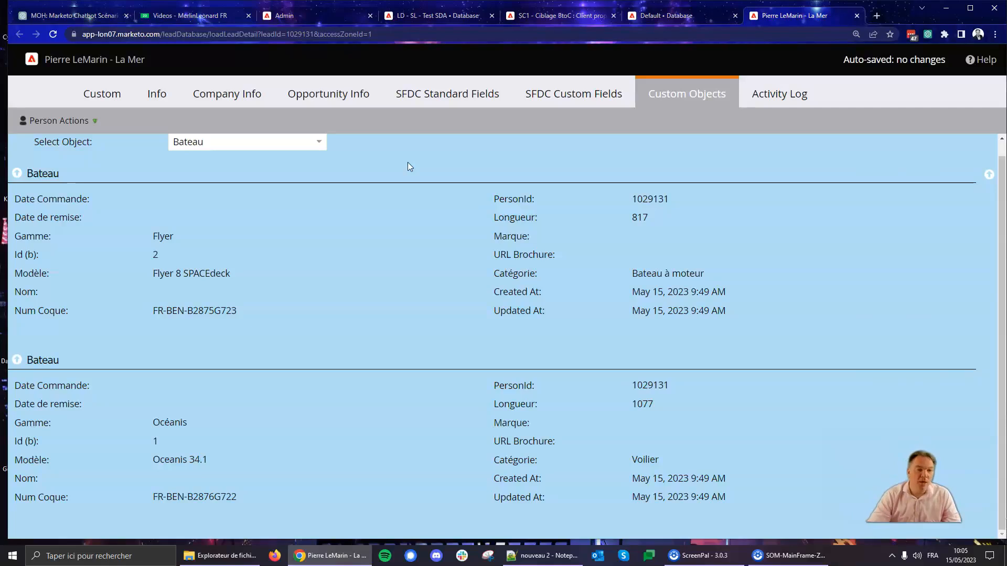
- In the LD - SL - Test SDA smart list, add a Was Added to Bateau filter and delete the Has Bateau filter
left_click(540, 8)
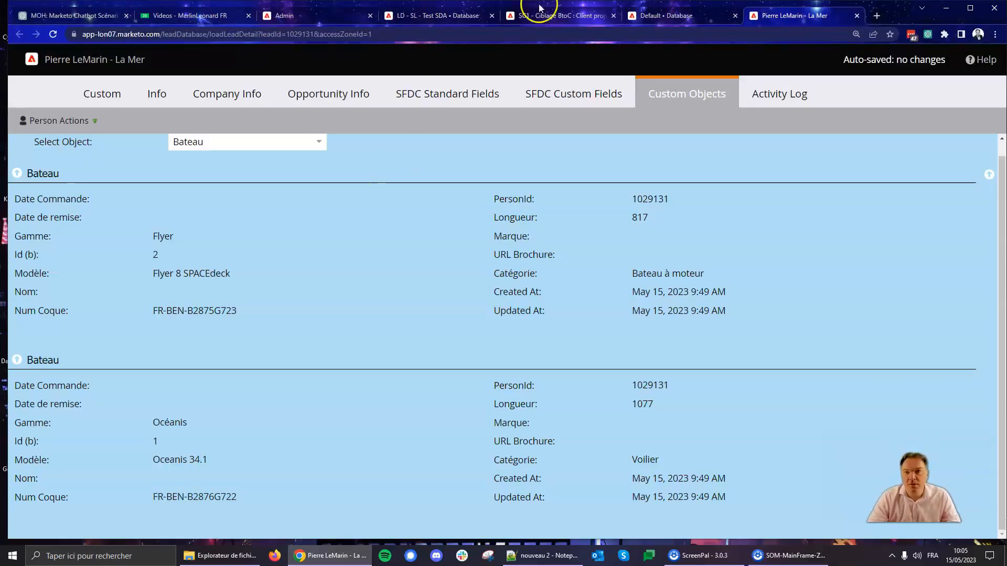
left_click(414, 17)
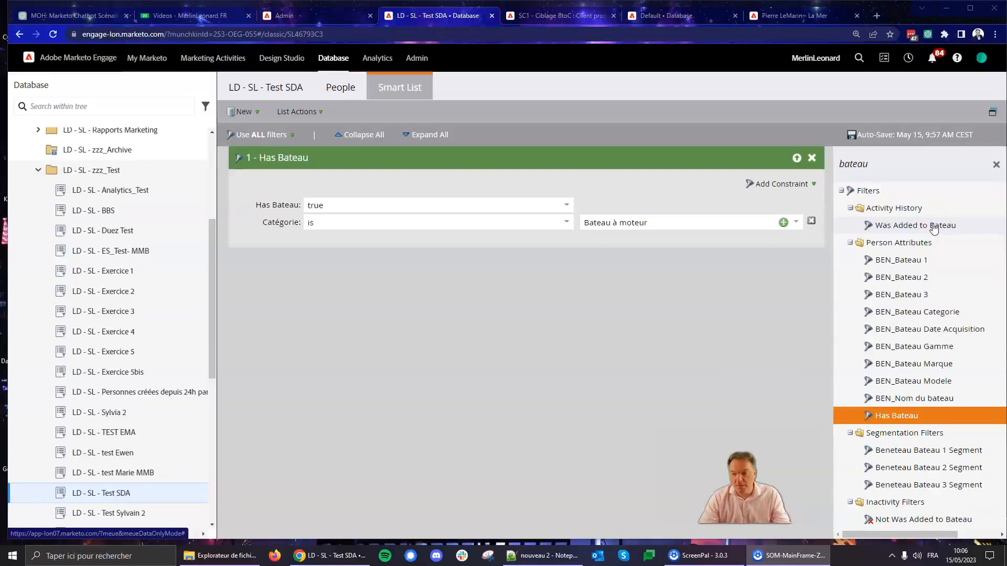
left_click_drag(924, 228, 675, 312)
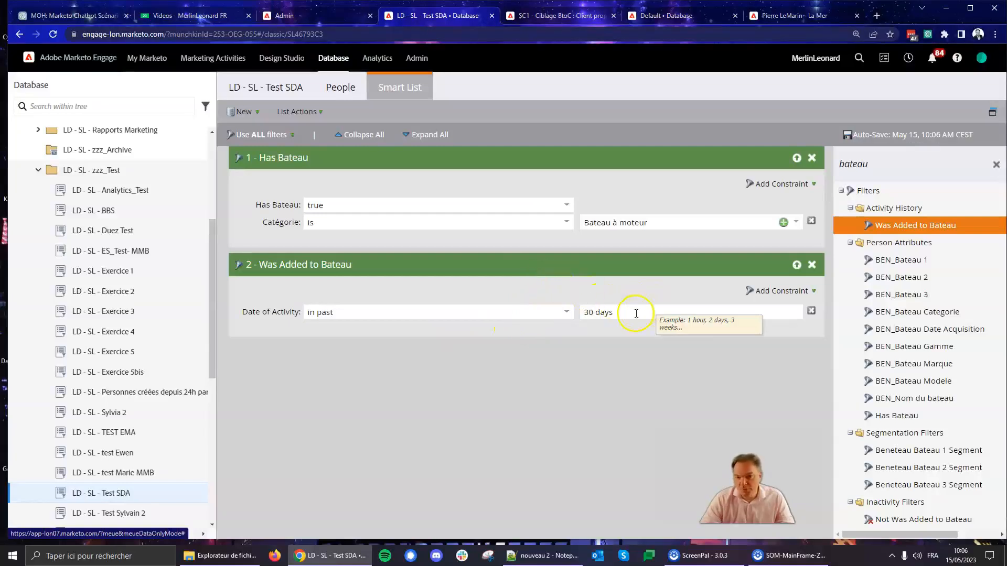
left_click(812, 157)
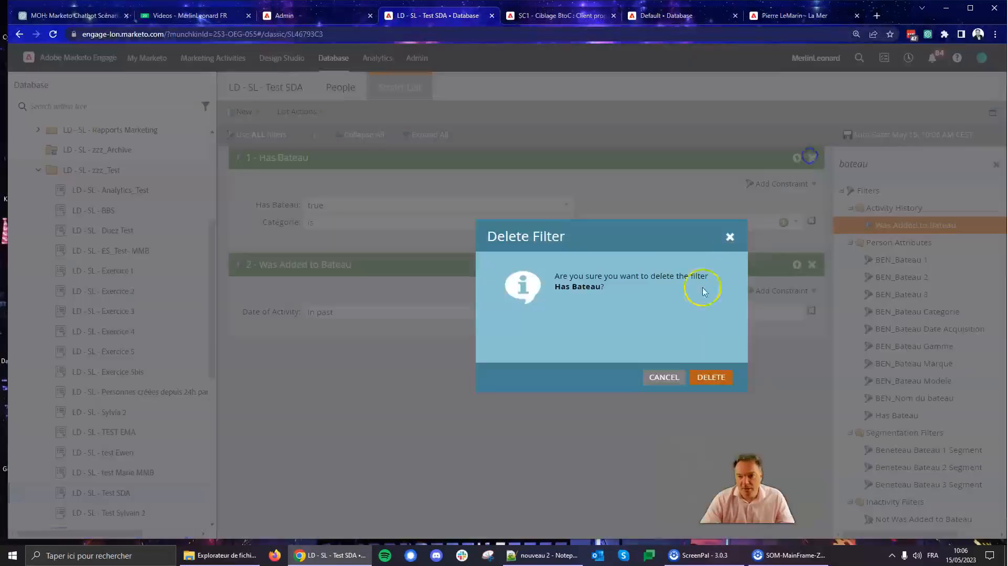
left_click(711, 378)
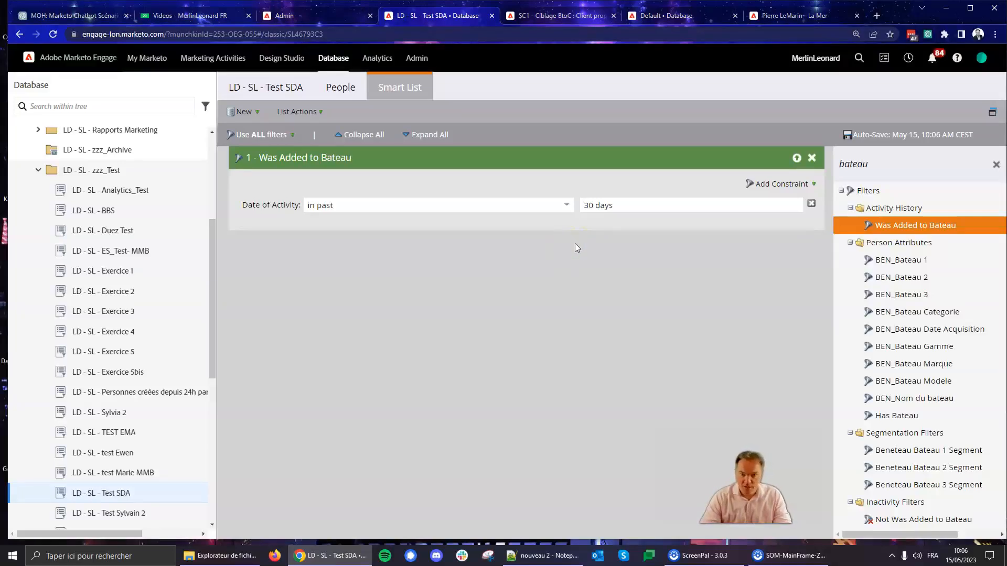
- Replace the Was Added to Bateau filter with a Has Bateau filter
left_click(811, 160)
left_click(721, 377)
left_click_drag(897, 415, 302, 185)
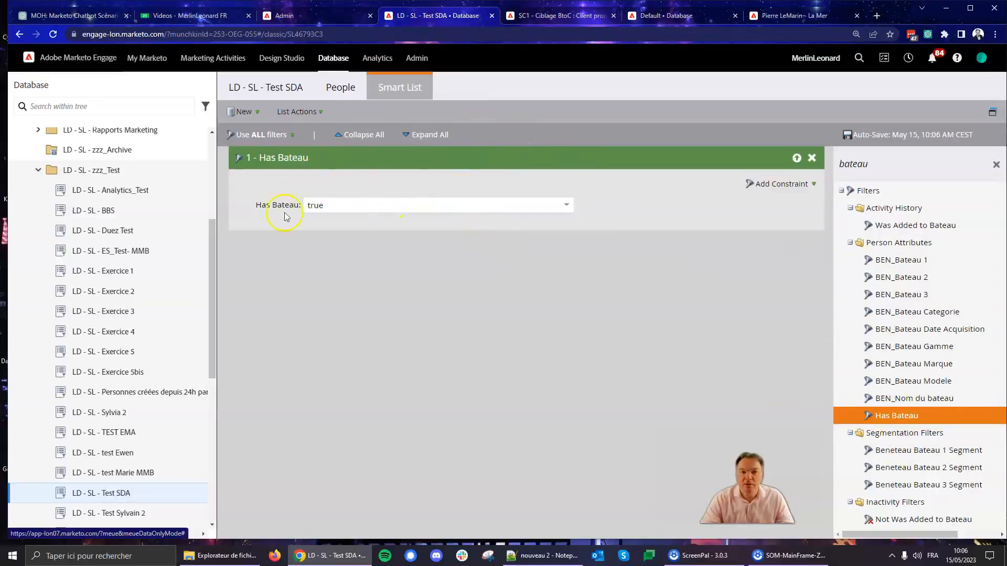
- Constrain the Has Bateau filter to a Catégorie of Bateau à moteur and view the people who match the smart list
left_click(770, 185)
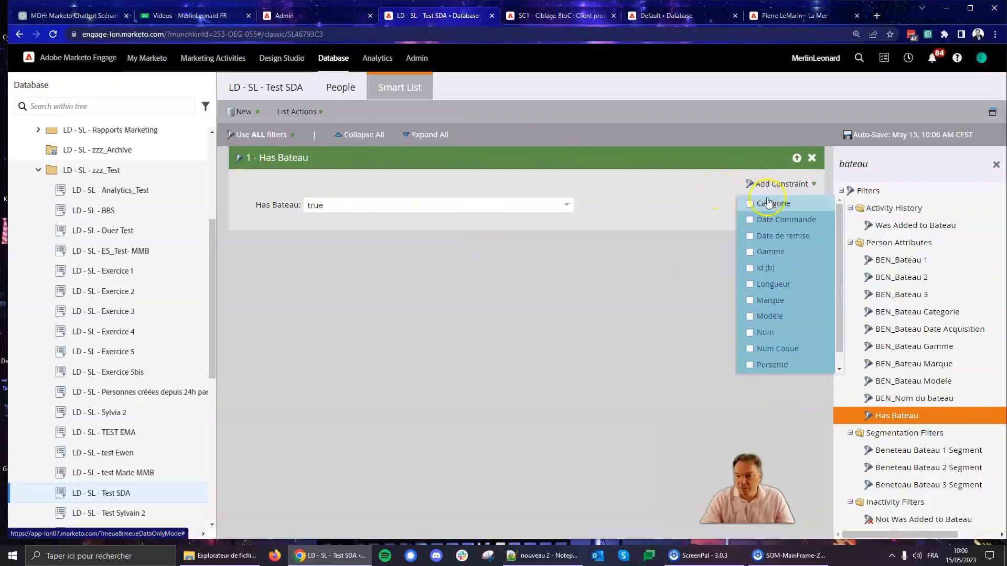
scroll(784, 268, "down", 1)
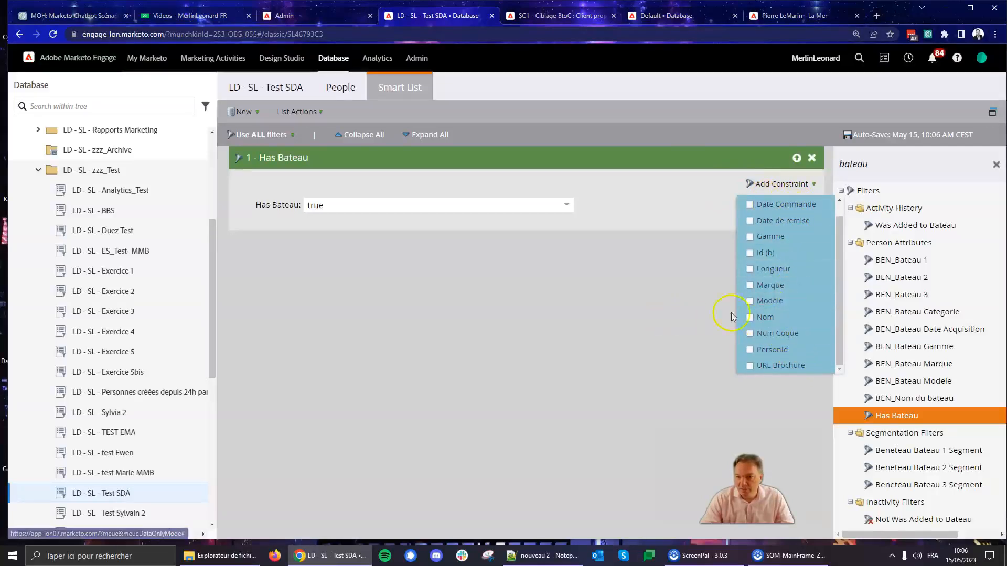
scroll(785, 235, "up", 1)
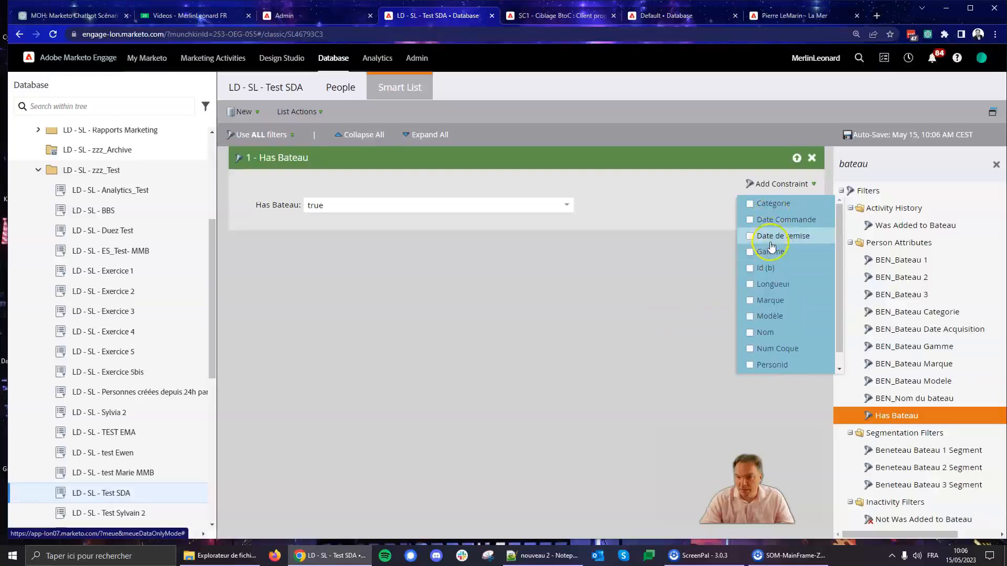
left_click(773, 204)
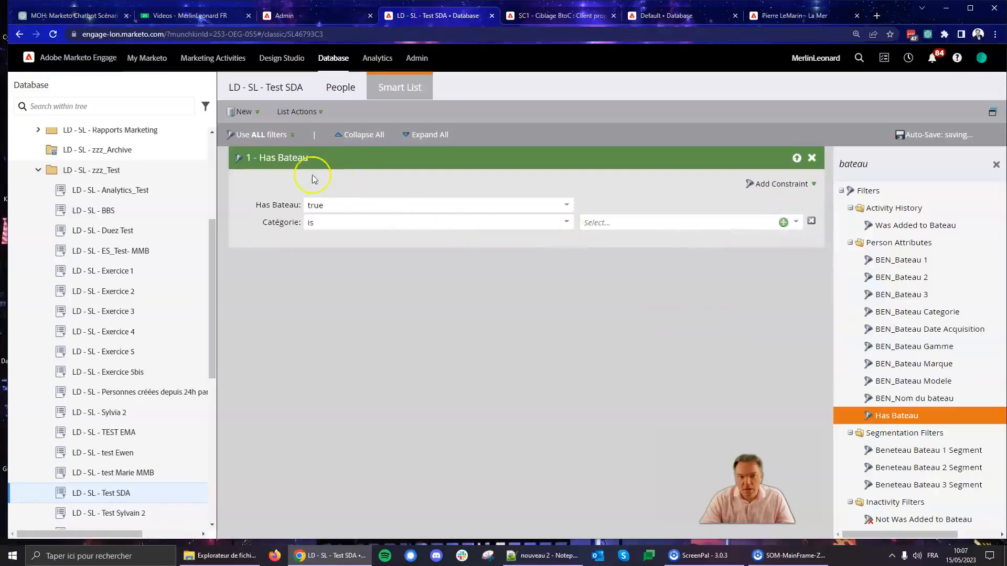
left_click(797, 226)
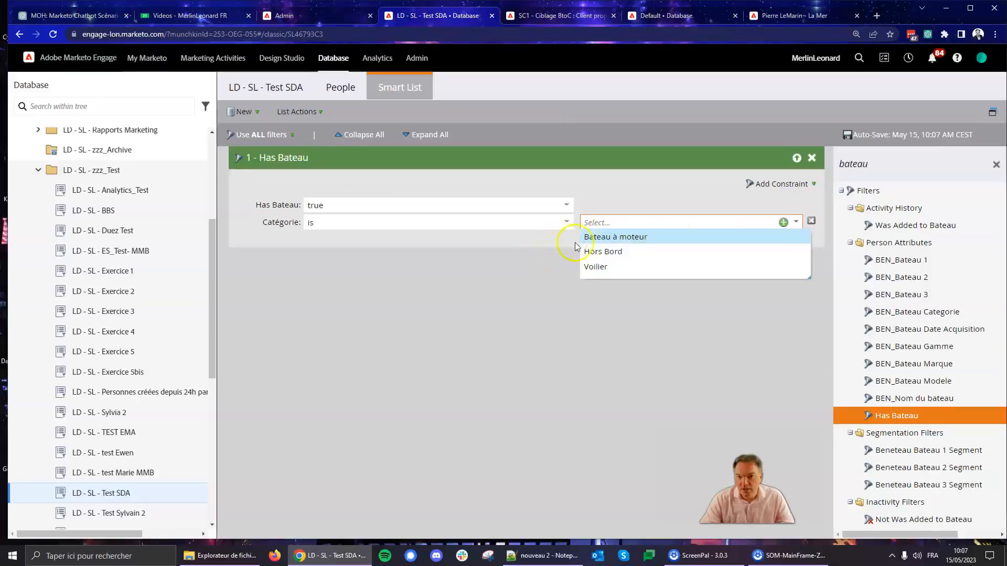
left_click(649, 236)
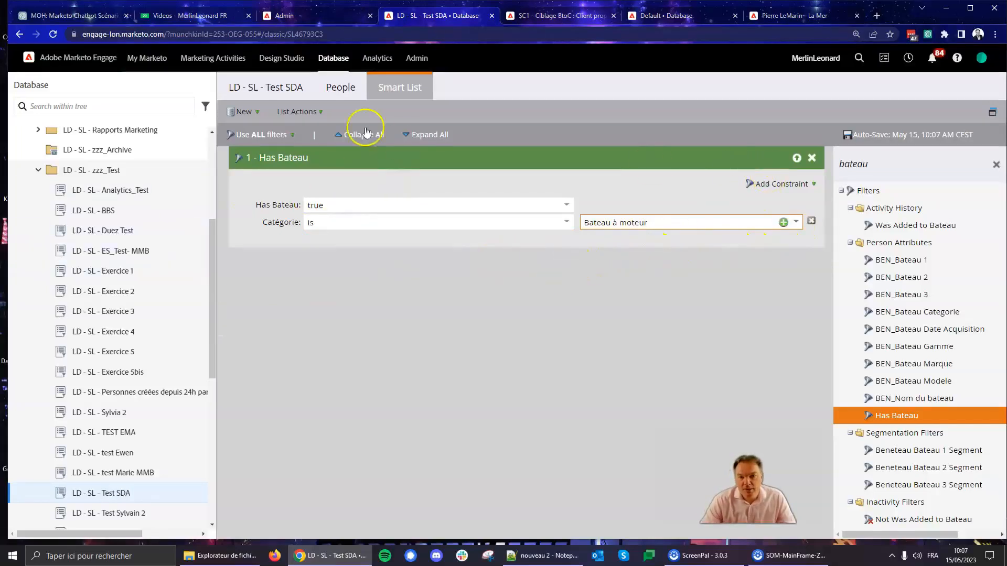
left_click(339, 85)
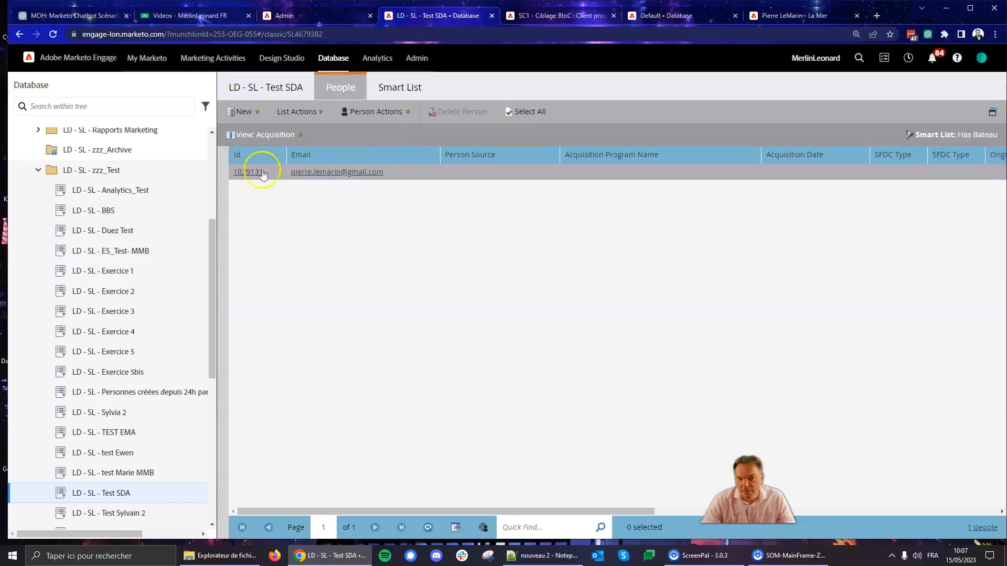
- Find the bateau filters, add Not Was Added to Bateau to the smart list, and delete the Has Bateau filter
left_click(409, 86)
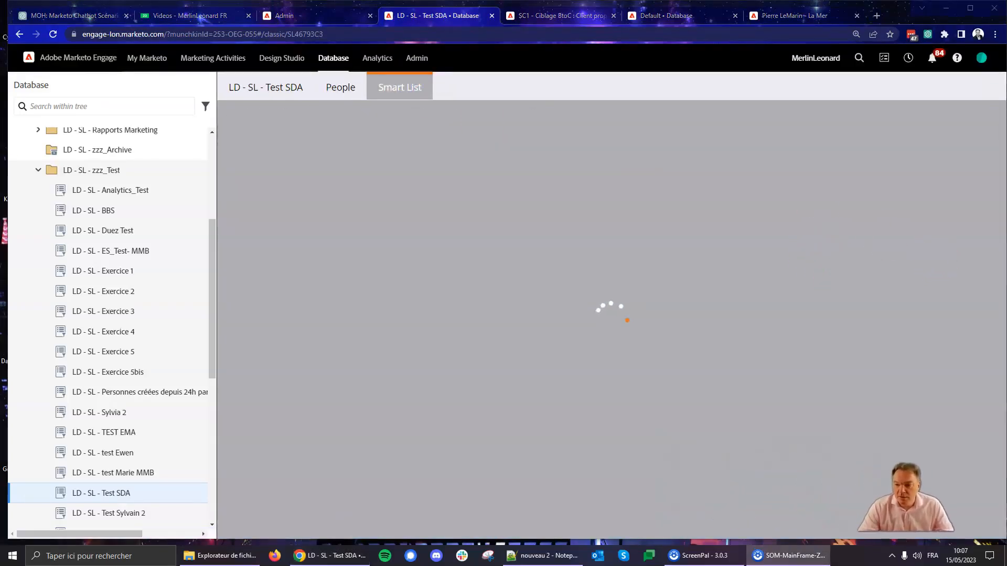
scroll(891, 325, "down", 3)
scroll(888, 274, "up", 3)
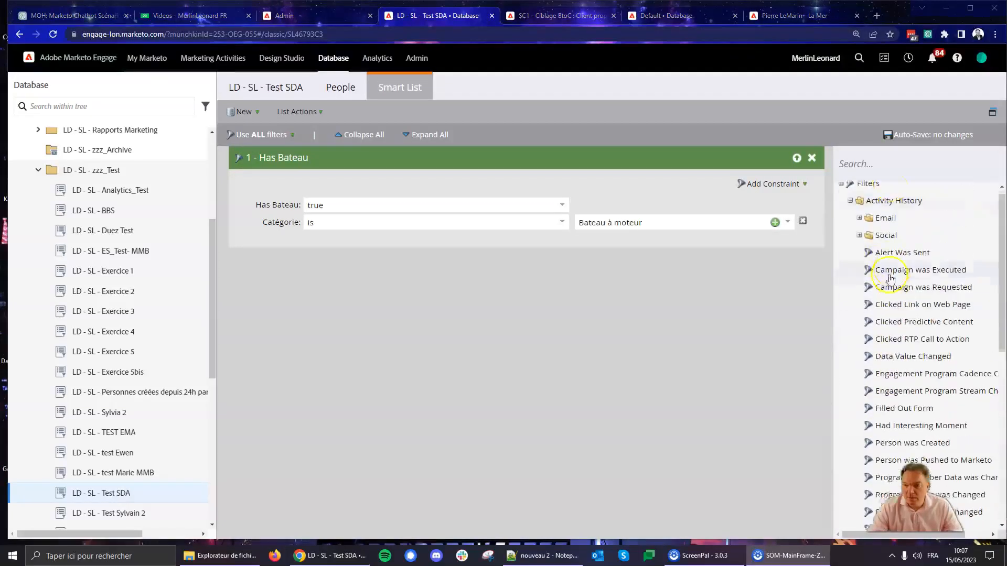
left_click(895, 168)
type("bateau")
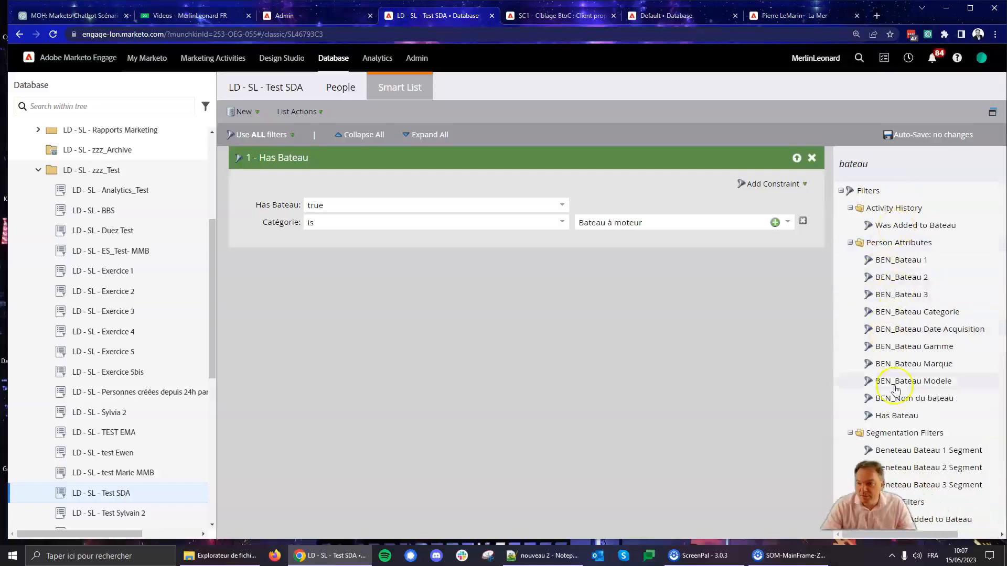
left_click_drag(892, 519, 624, 341)
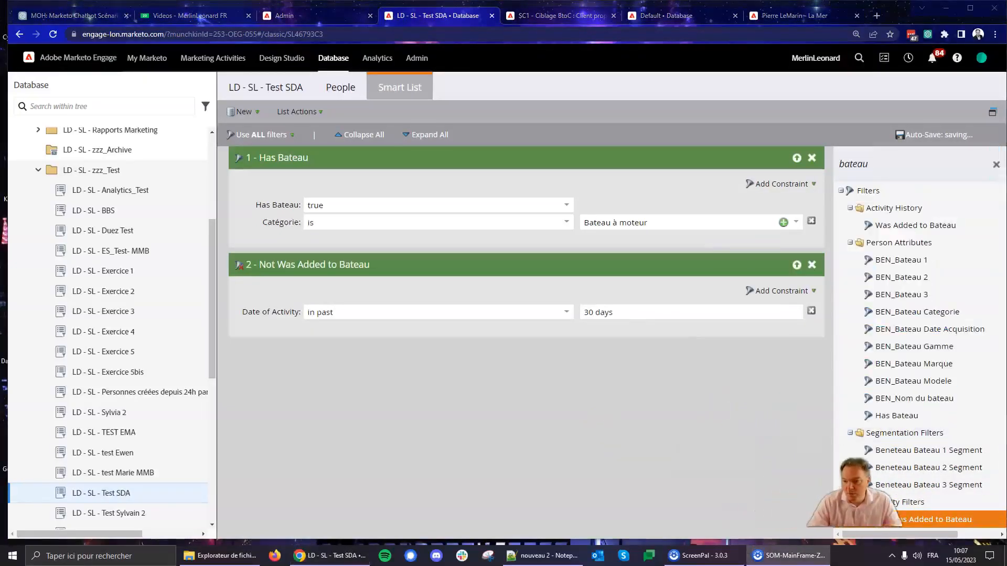
left_click(812, 158)
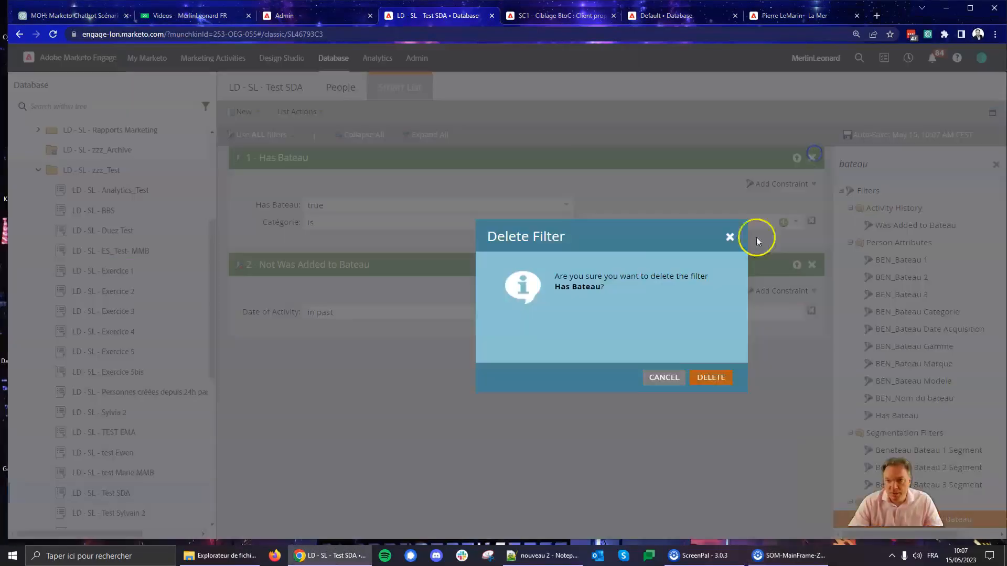
left_click(713, 377)
- Set the Date of Activity of the Not Was Added to Bateau filter to in past 1 year
left_click_drag(636, 205, 540, 201)
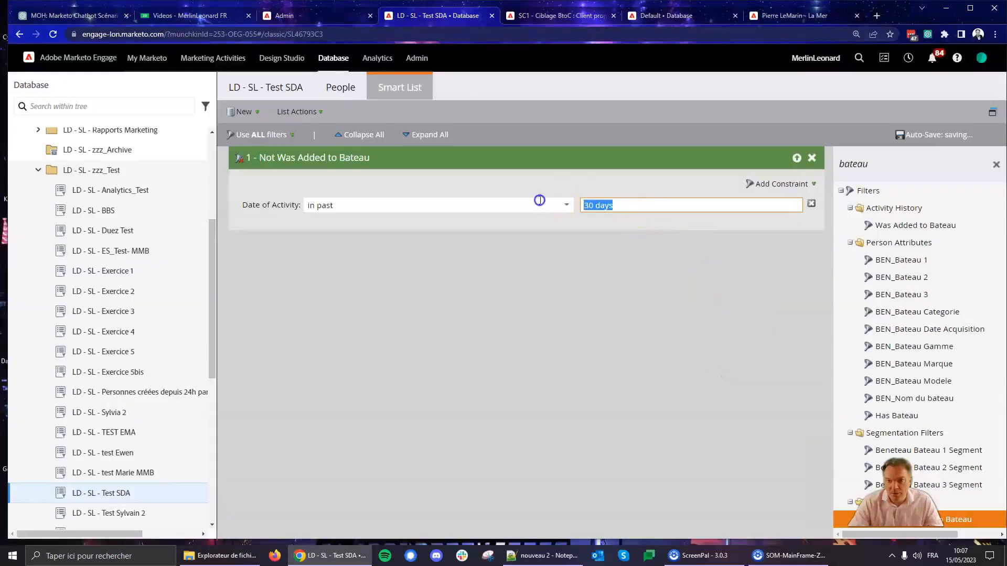
type("1 year")
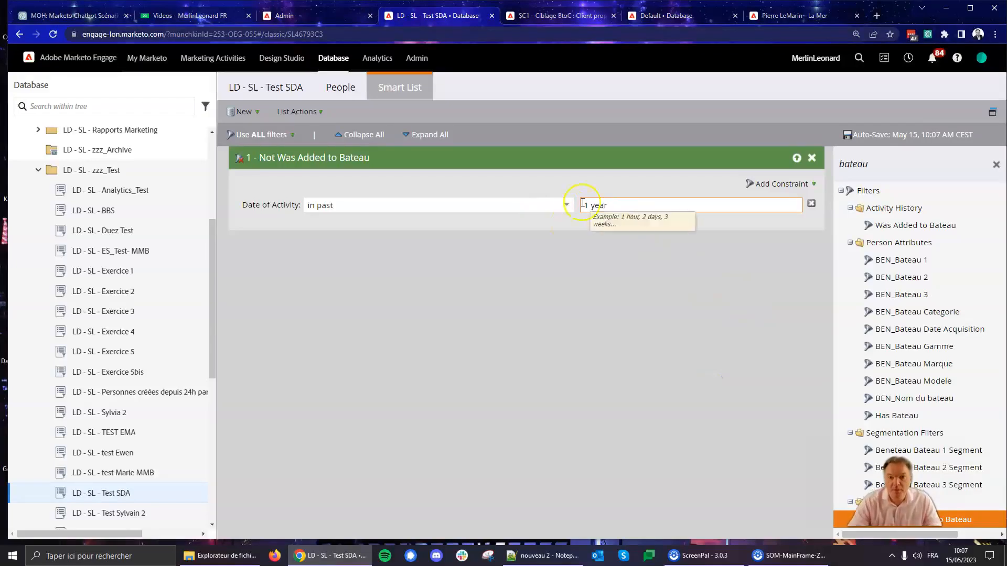
left_click(549, 223)
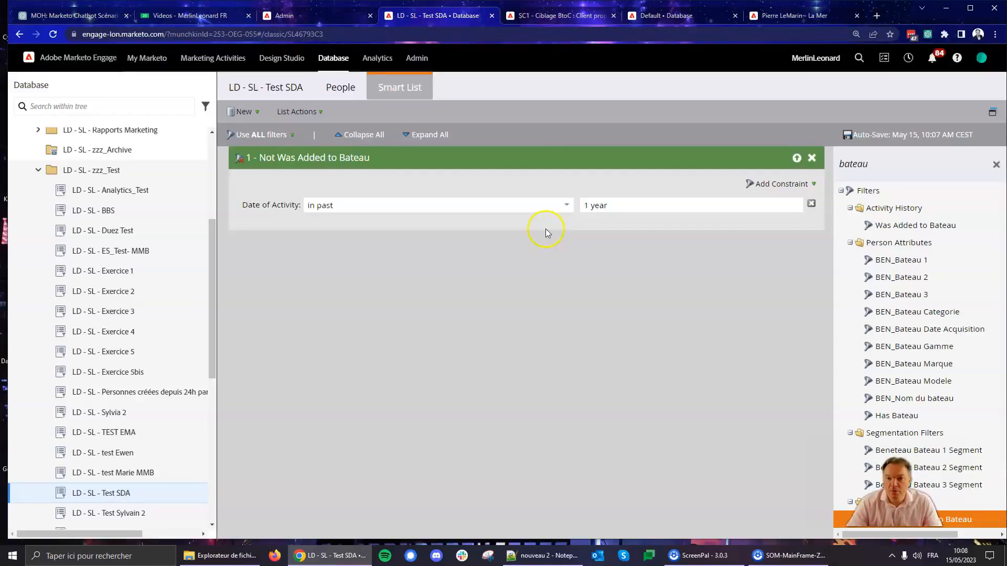
- In the smart list of the SC1 - Ciblage BtoC campaign, replace the Bateau is Updated trigger with Added to Bateau
left_click(547, 15)
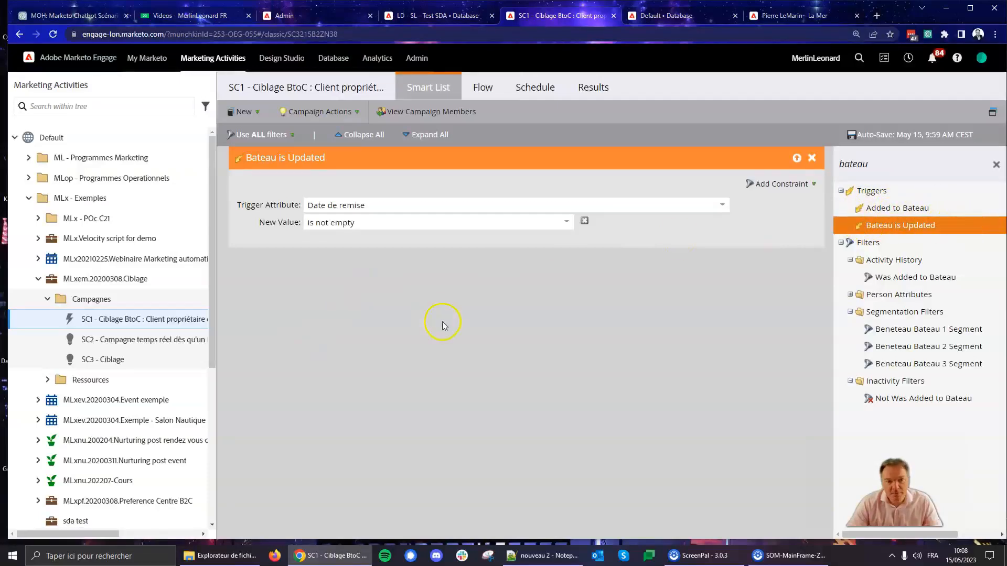
left_click_drag(898, 208, 674, 295)
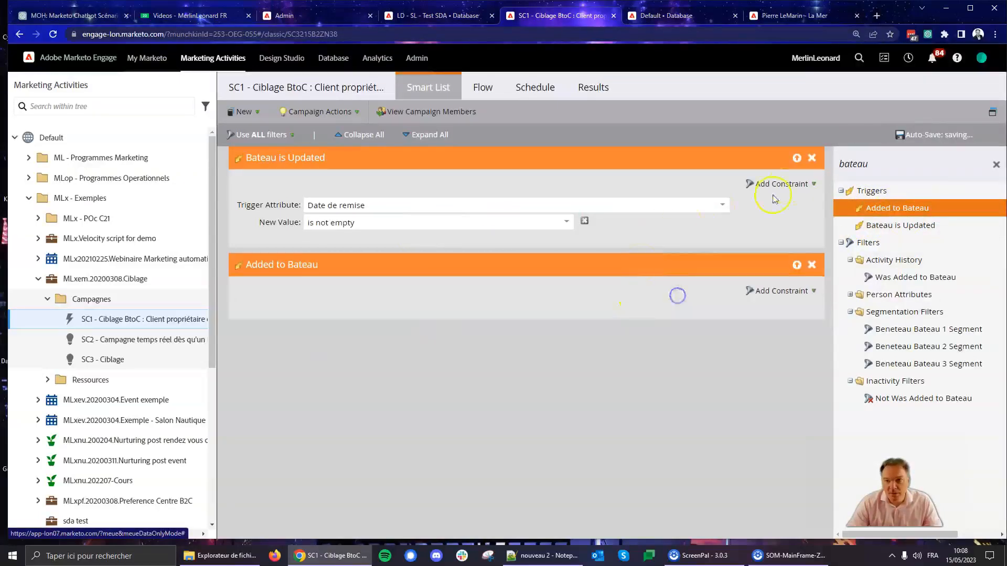
left_click(812, 160)
left_click(723, 376)
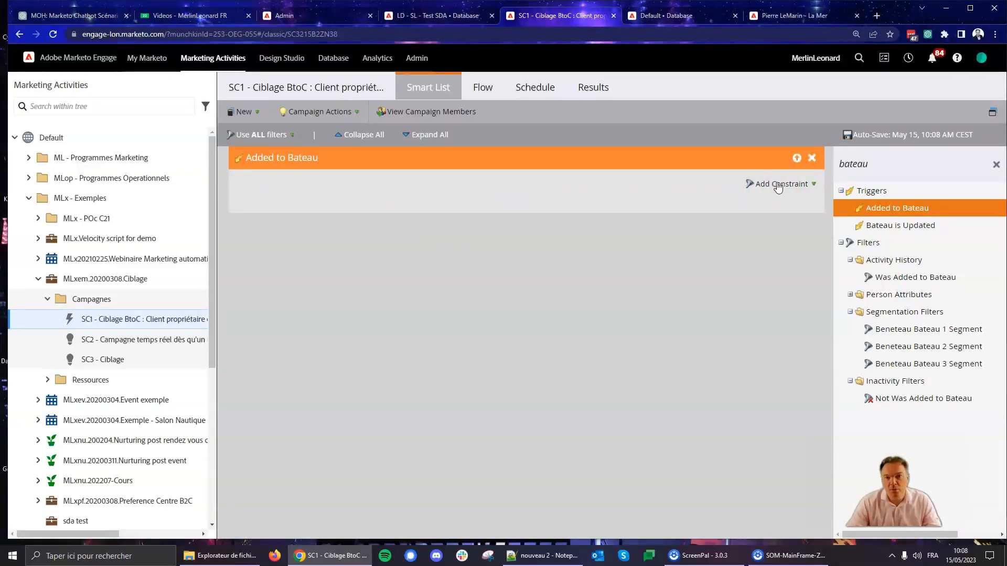
- Review the constraints available for the Added to Bateau trigger without adding any
left_click(784, 185)
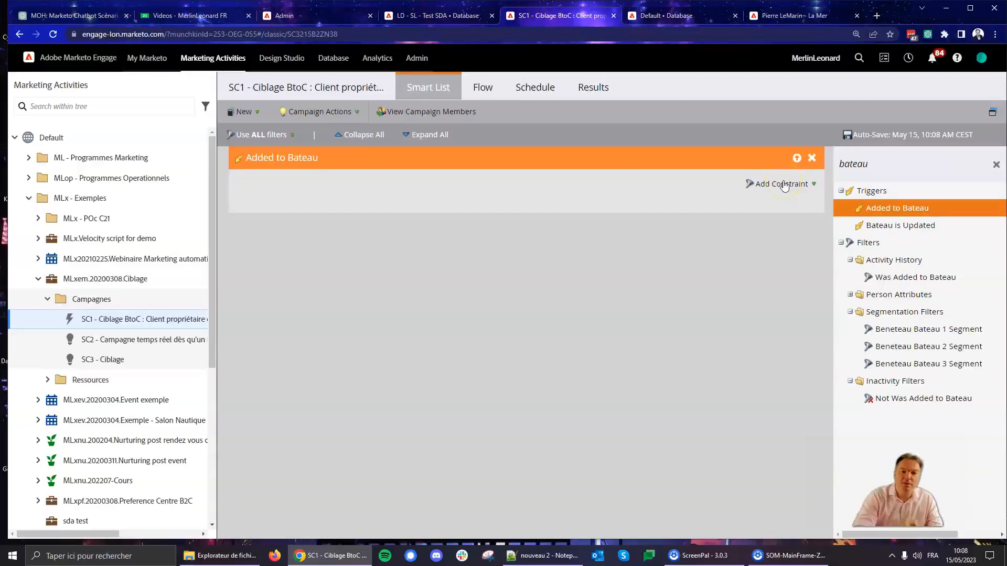
left_click(784, 184)
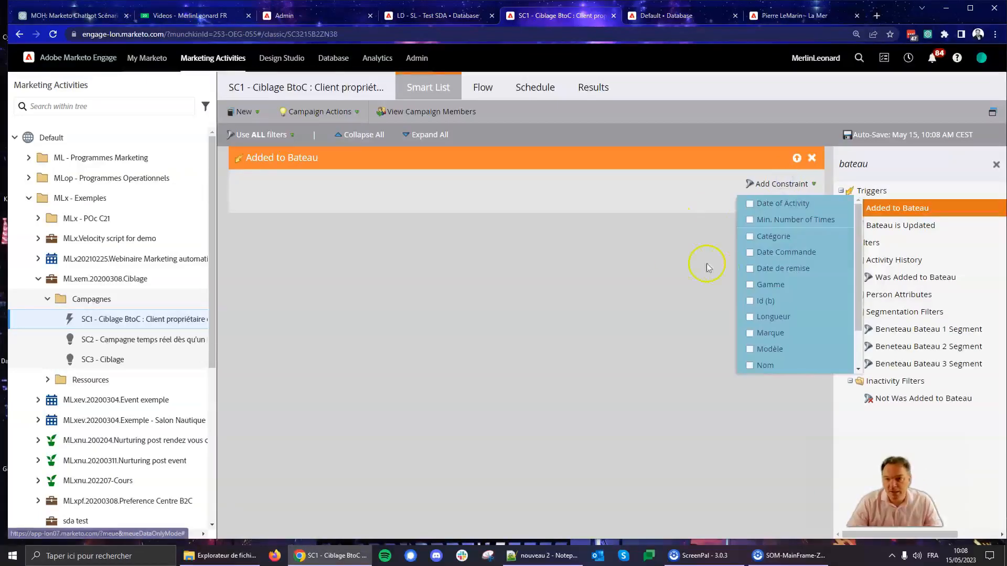
scroll(792, 293, "down", 1)
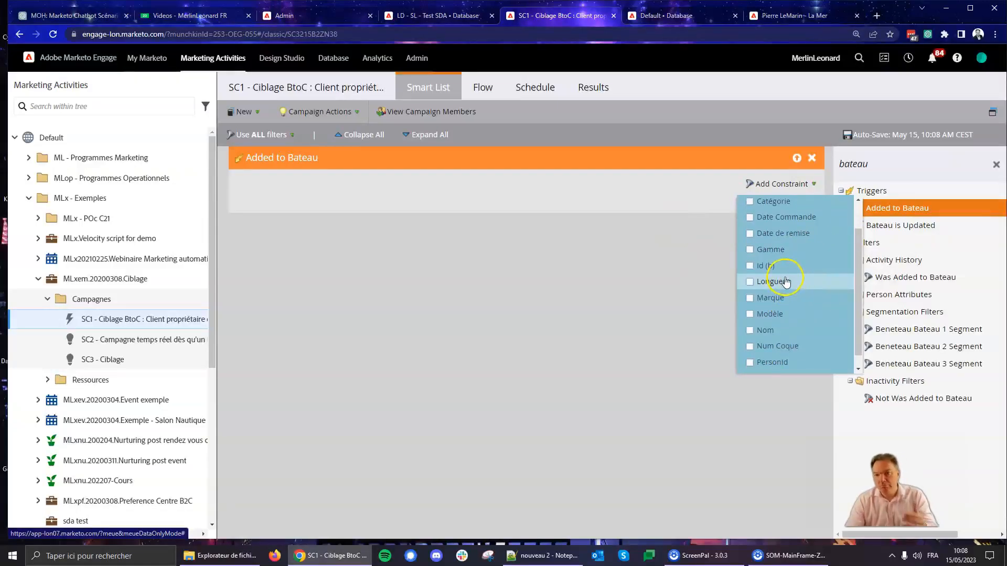
scroll(792, 270, "down", 1)
scroll(804, 333, "up", 3)
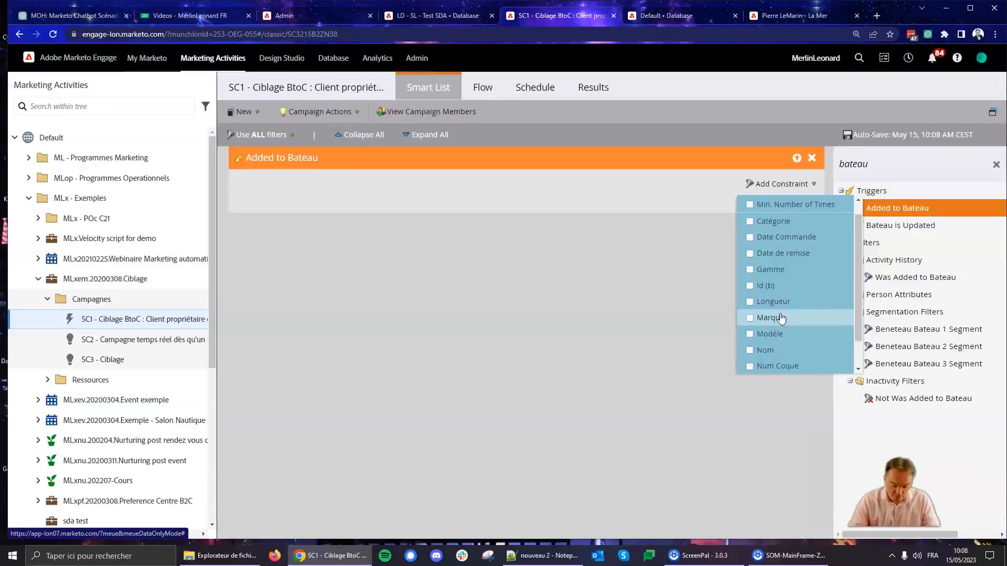
left_click(642, 261)
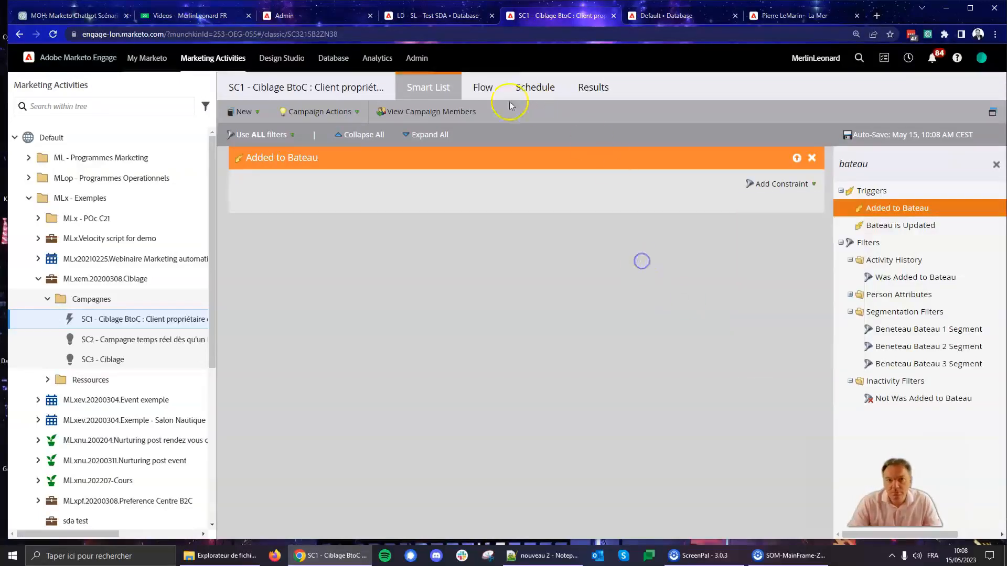
- Replace the Added to Bateau trigger with Bateau is Updated, using Date de remise as the trigger attribute
left_click_drag(873, 234, 683, 271)
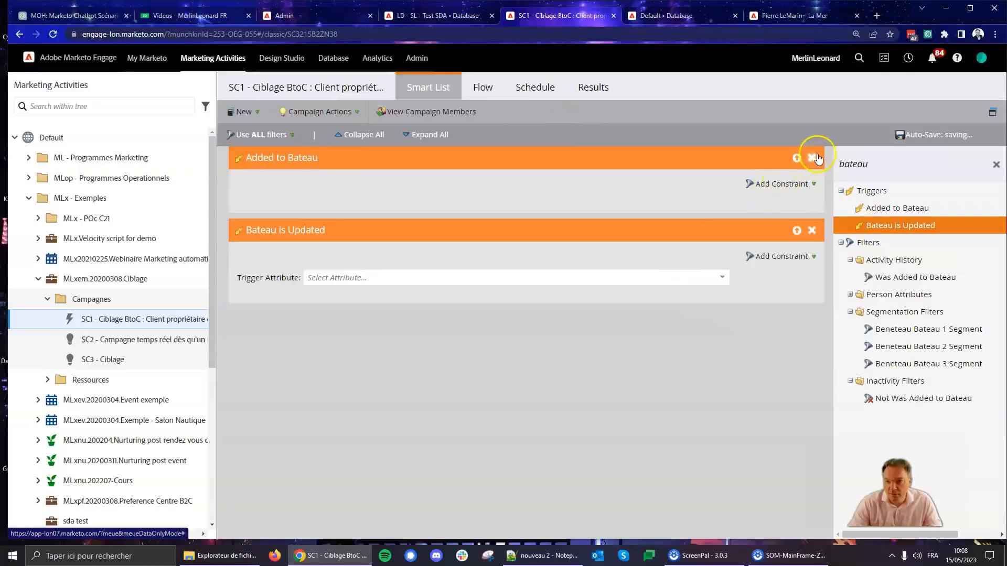
left_click(813, 157)
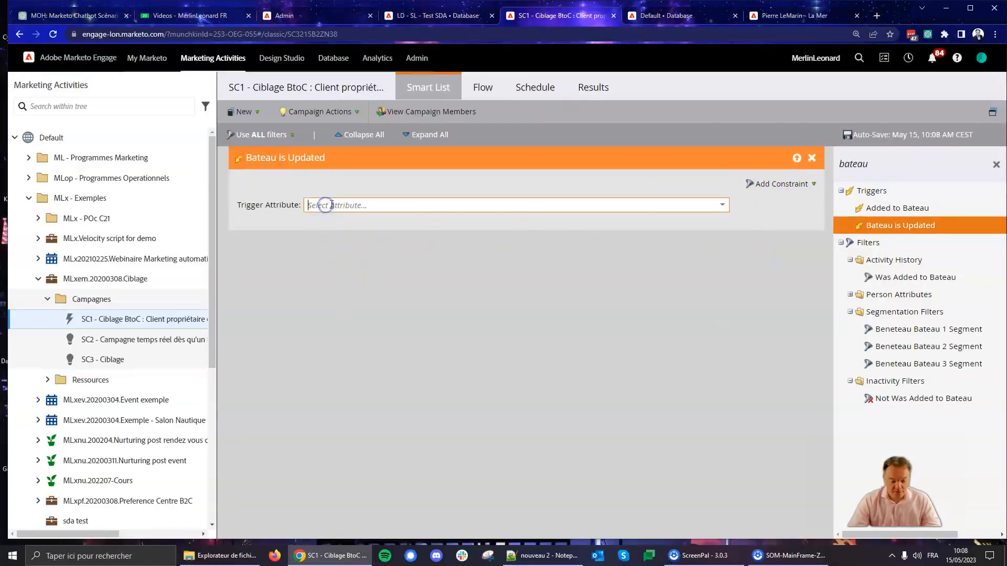
left_click(722, 205)
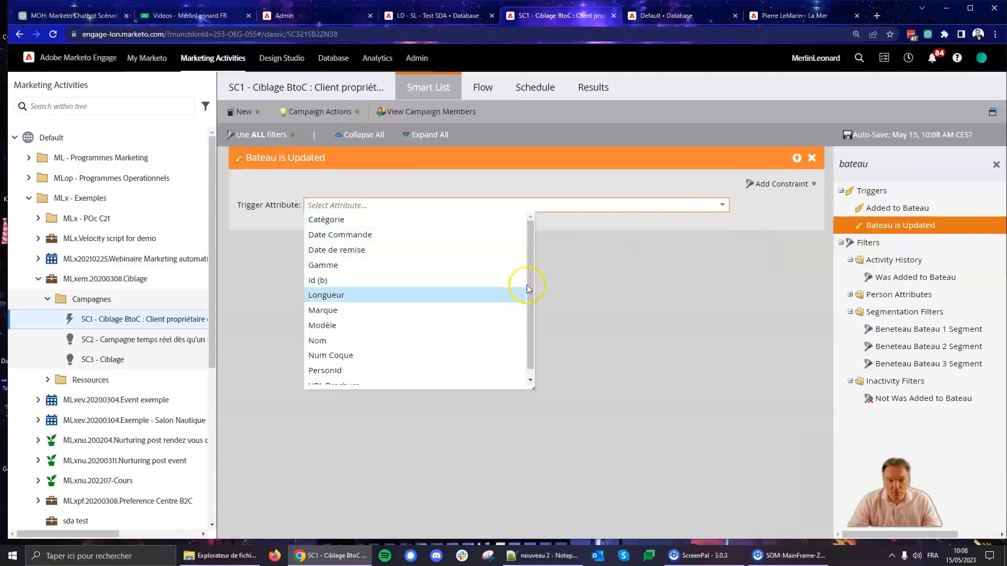
left_click(367, 242)
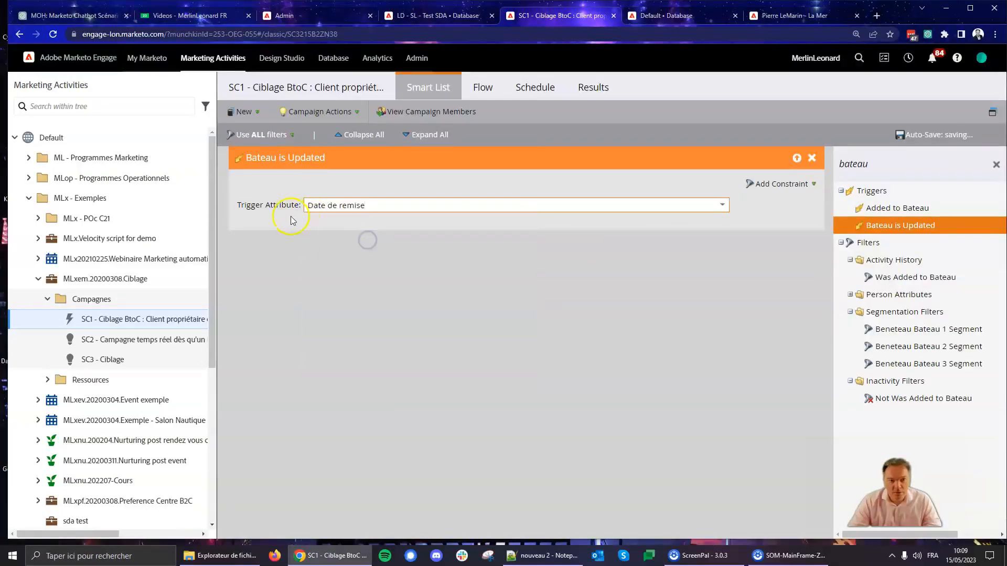
- Add a New Value constraint to the Bateau is Updated trigger and set it to is not empty
left_click(779, 183)
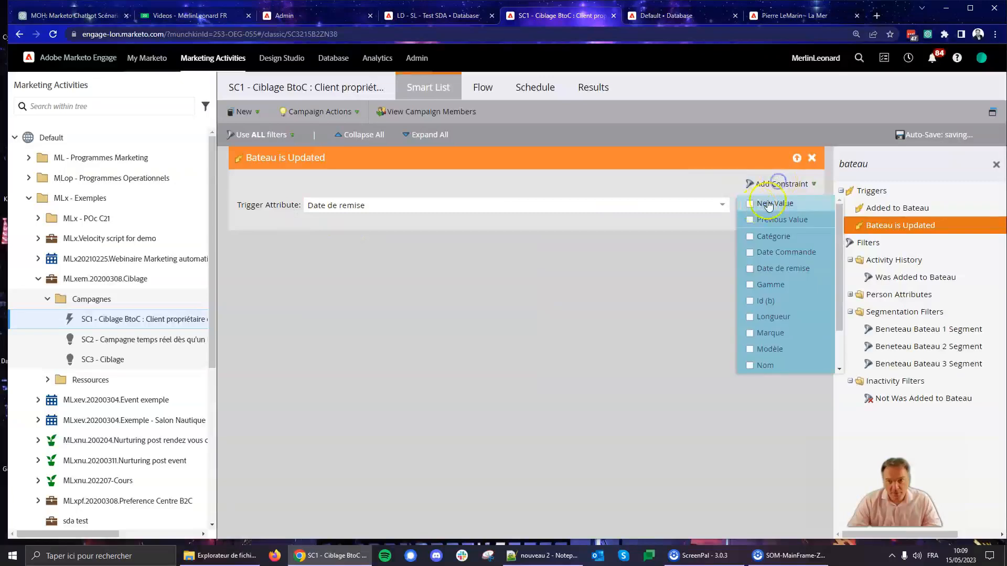
left_click(768, 200)
left_click(567, 221)
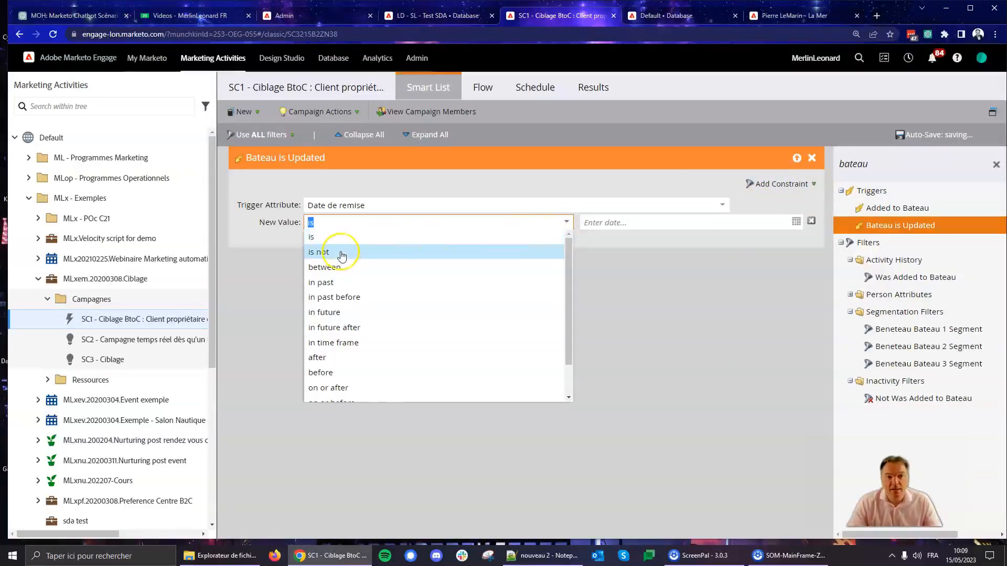
scroll(368, 335, "down", 2)
left_click(377, 395)
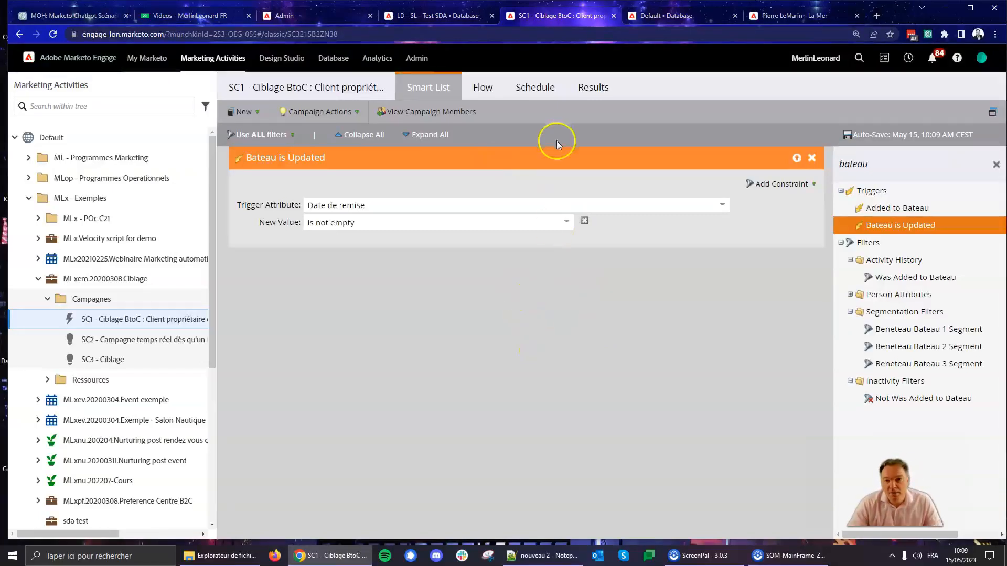
left_click(514, 278)
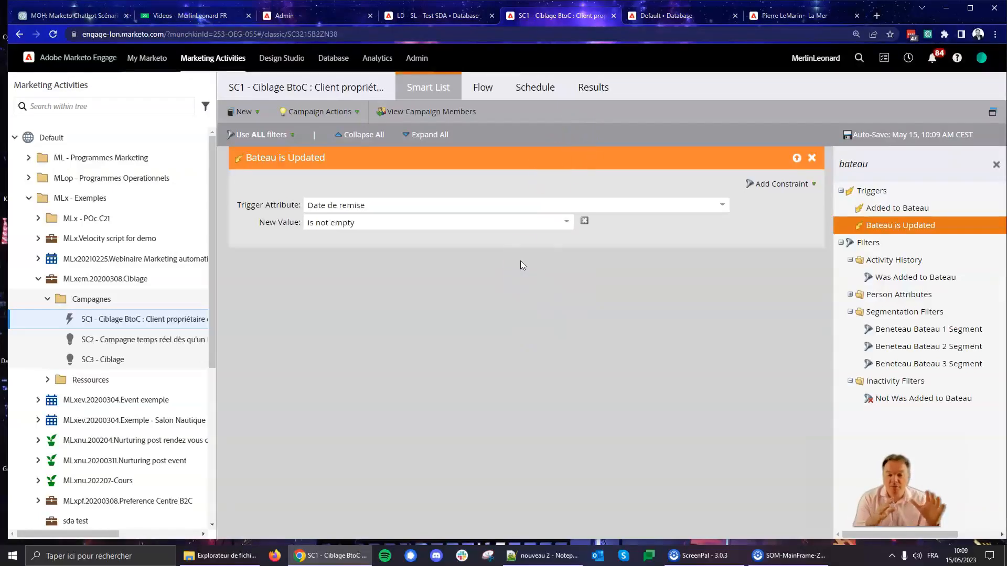